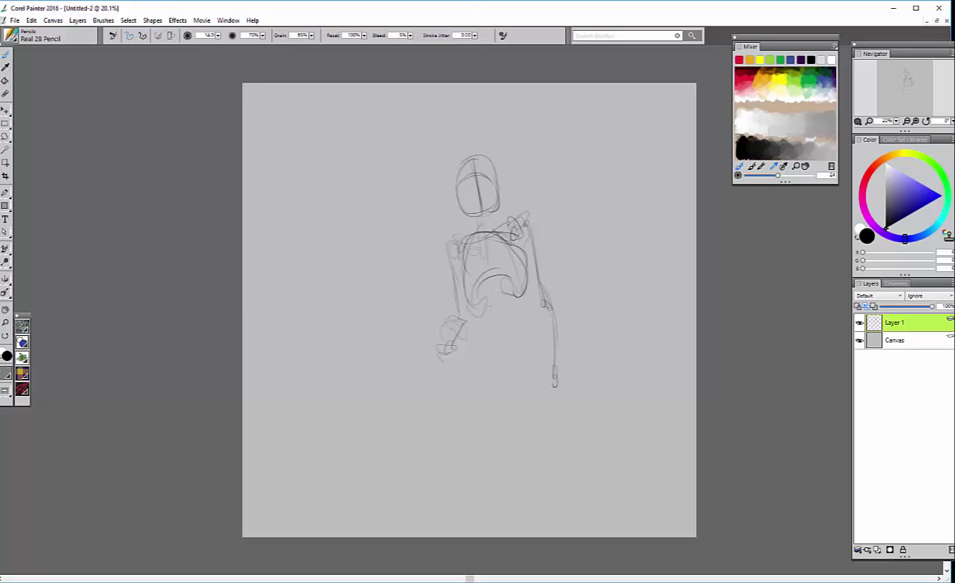
Sketch the figure's abdomen centre line and a rounded pelvis shape below the ribcage
mouse_move(500, 312)
mouse_down()
mouse_move(503, 332)
mouse_move(489, 352)
mouse_up()
drag(506, 361, 518, 361)
mouse_move(479, 330)
mouse_down()
mouse_move(496, 356)
mouse_move(527, 349)
mouse_move(540, 330)
mouse_up()
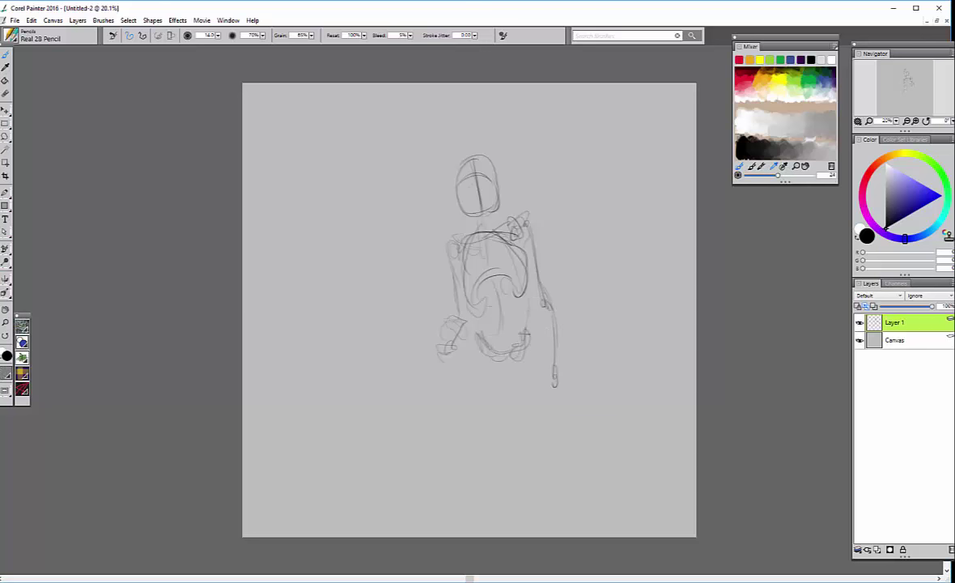
Sketch the hip joints, both thighs tapering to the knees, and the lower legs
drag(467, 363, 477, 380)
drag(533, 368, 544, 371)
drag(473, 381, 497, 460)
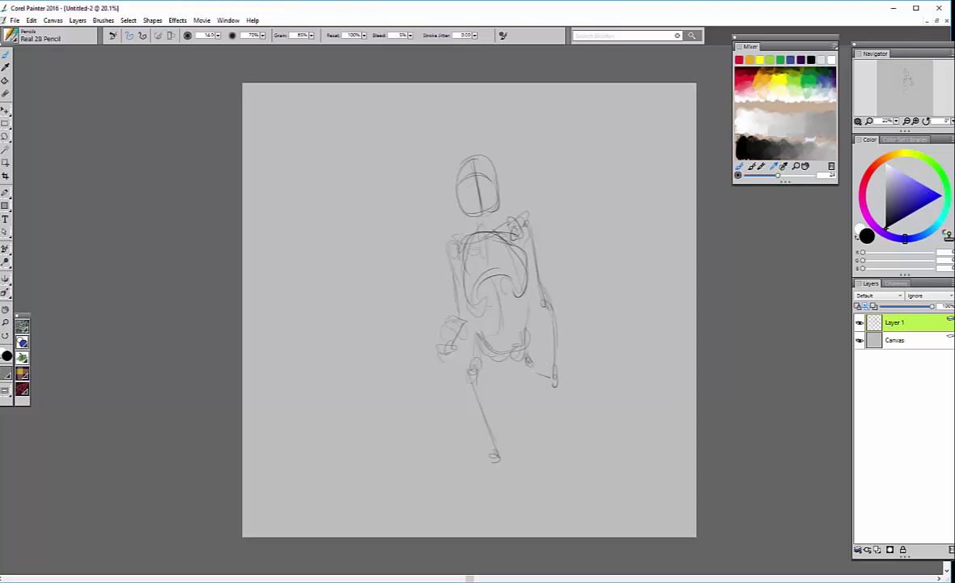
mouse_move(528, 354)
mouse_down()
mouse_move(534, 369)
mouse_move(515, 469)
mouse_up()
mouse_move(515, 471)
mouse_down()
mouse_move(534, 471)
mouse_move(518, 478)
mouse_move(501, 522)
mouse_move(539, 484)
mouse_move(523, 506)
mouse_up()
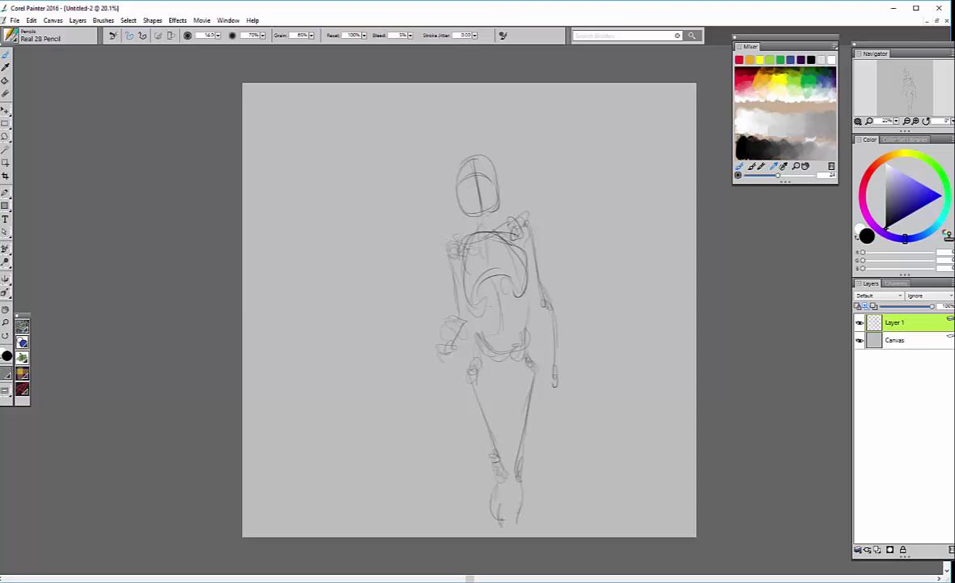
Sketch the collarbone and shoulder joints, and rough in the open hand and fingers of the bent arm
drag(482, 237, 460, 246)
drag(527, 220, 548, 222)
mouse_move(462, 320)
mouse_down()
mouse_move(431, 361)
mouse_move(476, 375)
mouse_up()
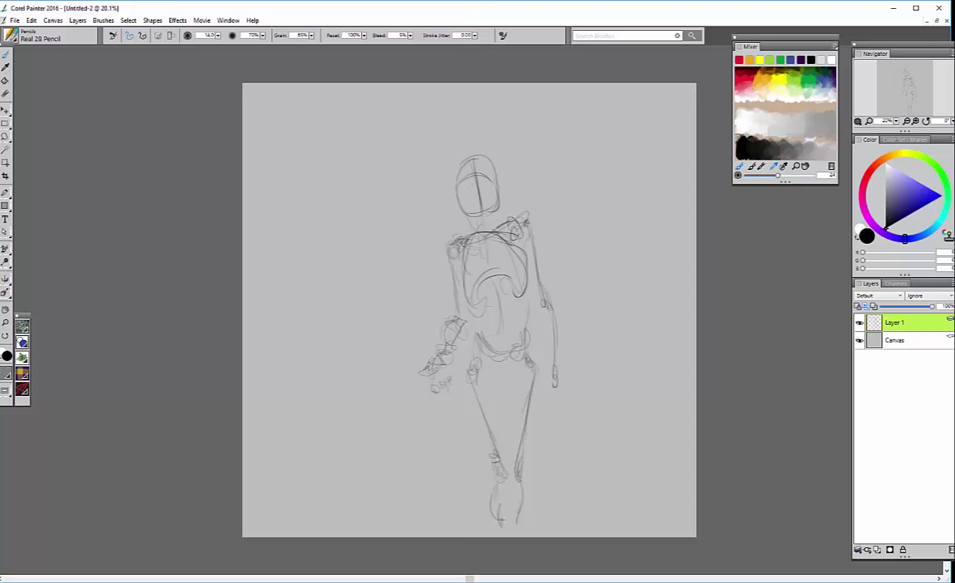
mouse_move(460, 369)
mouse_down()
mouse_move(476, 366)
mouse_move(455, 385)
mouse_up()
Sketch the neck and redraw the head with a wider, rounder skull and new facial guidelines
drag(475, 216, 470, 233)
mouse_move(473, 155)
mouse_down()
mouse_move(453, 166)
mouse_move(485, 232)
mouse_up()
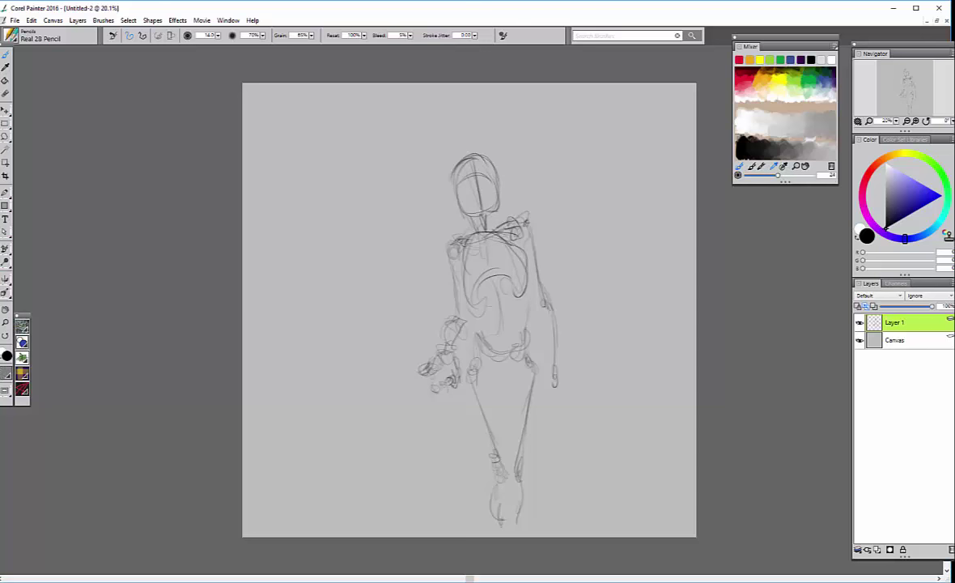
mouse_move(456, 159)
mouse_down()
mouse_move(451, 191)
mouse_move(474, 209)
mouse_up()
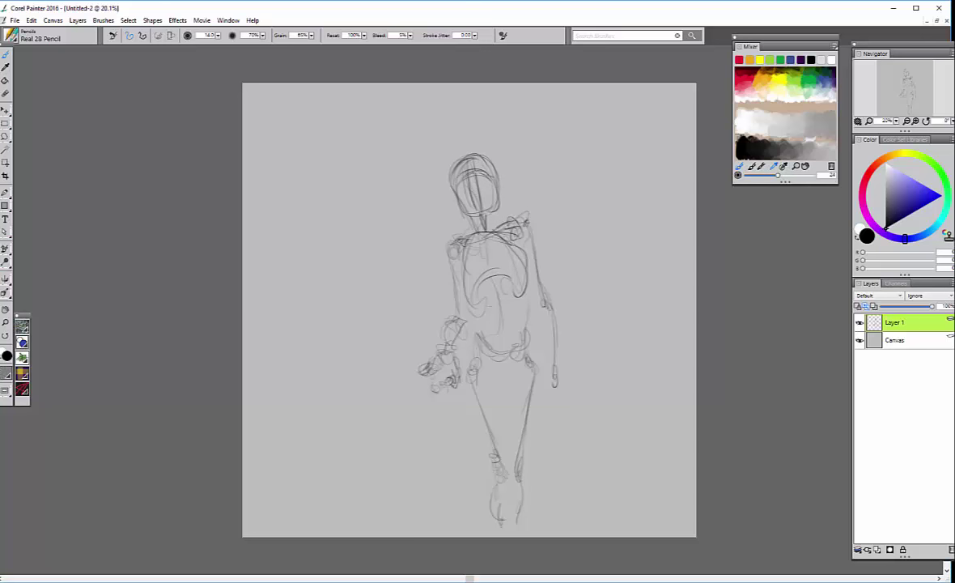
key(ctrl+z)
Sketch the shoulder muscles and run an outer contour down the straight arm to the hand
drag(531, 229, 540, 242)
drag(445, 256, 452, 263)
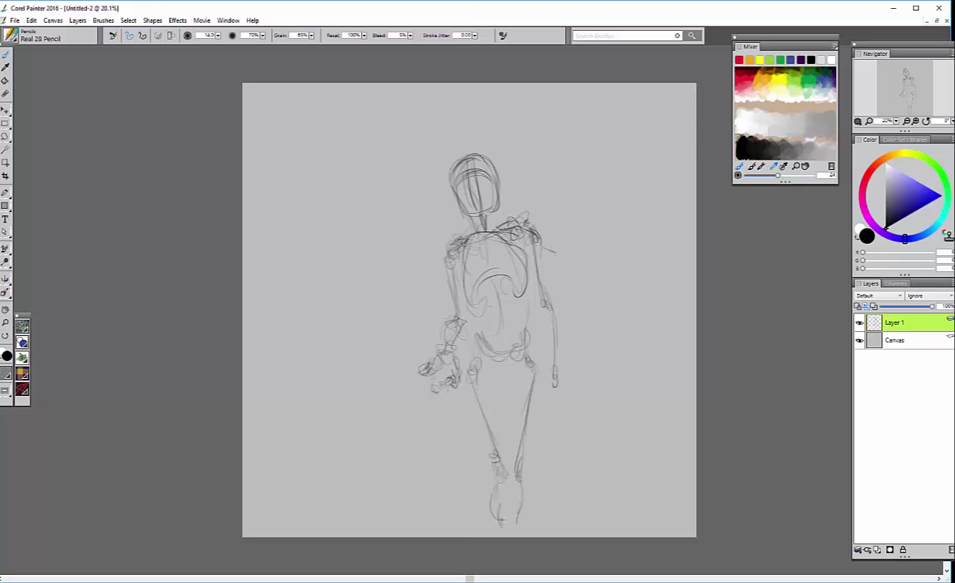
drag(535, 234, 564, 380)
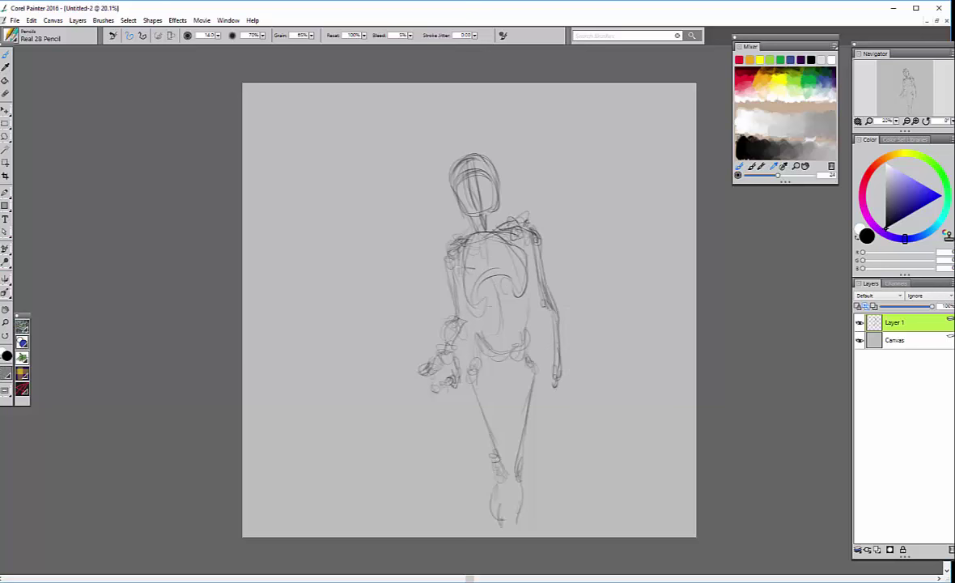
Add chest and armpit lines and darken the side of the torso next to the straight arm
drag(455, 267, 477, 283)
drag(530, 248, 531, 259)
drag(509, 212, 527, 225)
drag(516, 291, 533, 288)
drag(528, 251, 532, 291)
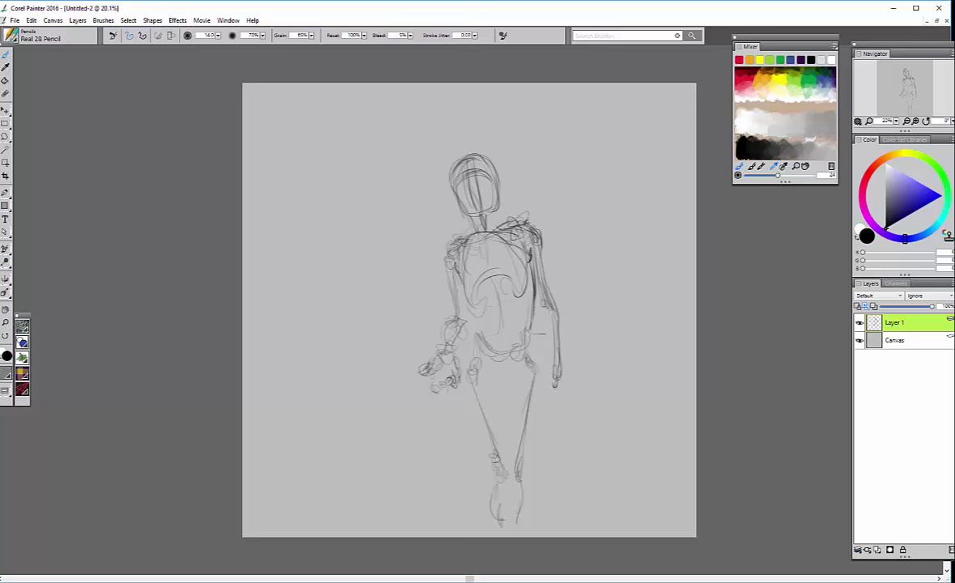
Draw the lower pelvis curve, the outer contours of both legs and the knee details
drag(479, 346, 494, 364)
mouse_move(531, 275)
mouse_down()
mouse_move(540, 417)
mouse_move(531, 458)
mouse_up()
mouse_move(468, 356)
mouse_down()
mouse_move(500, 466)
mouse_move(492, 450)
mouse_move(504, 451)
mouse_move(494, 463)
mouse_move(488, 455)
mouse_move(500, 510)
mouse_move(500, 518)
mouse_move(484, 492)
mouse_move(490, 532)
mouse_up()
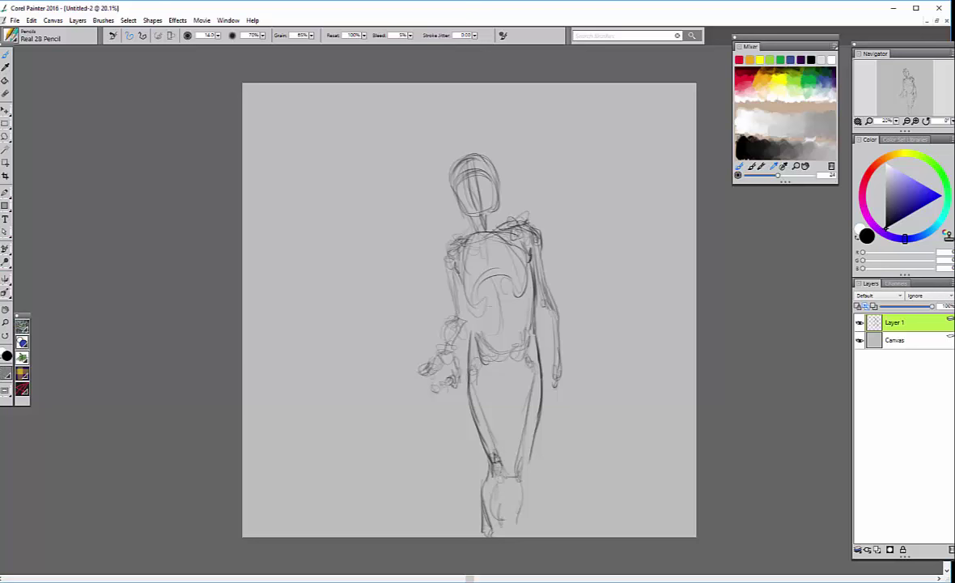
drag(495, 457, 508, 475)
drag(481, 359, 526, 360)
key(ctrl+z)
Outline the bent arm's shoulder, upper arm and rounded forearm
drag(459, 241, 451, 272)
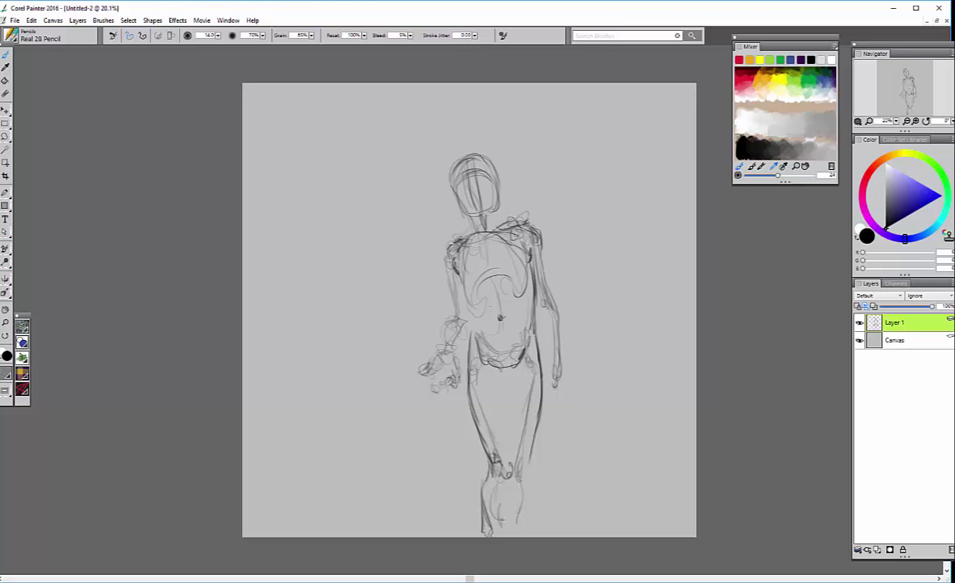
mouse_move(447, 290)
mouse_down()
mouse_move(453, 320)
mouse_move(437, 352)
mouse_up()
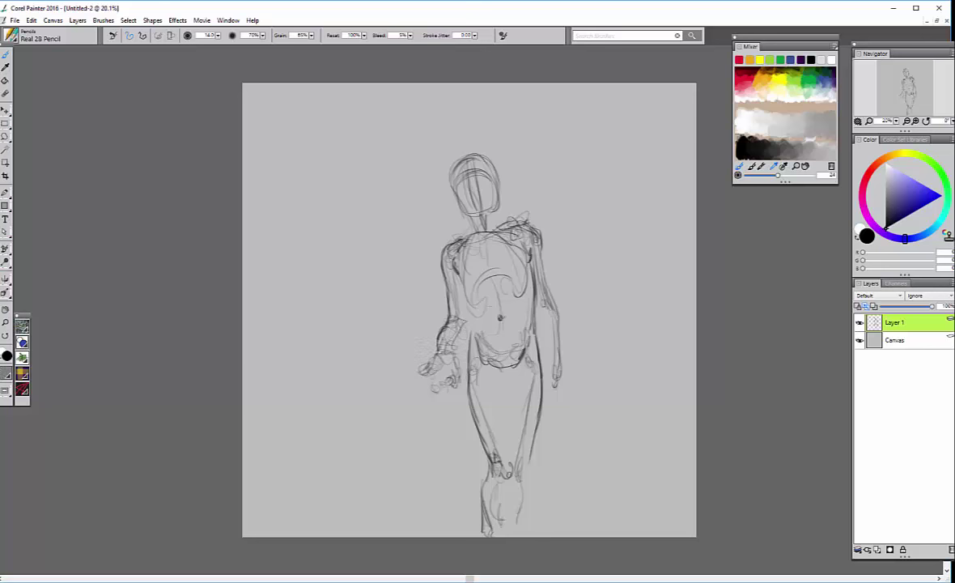
drag(432, 314, 419, 332)
Rough in the facial features and draw shoulder-length hair around both sides of the head
mouse_move(453, 156)
mouse_down()
mouse_move(448, 187)
mouse_move(486, 151)
mouse_up()
drag(500, 207, 515, 208)
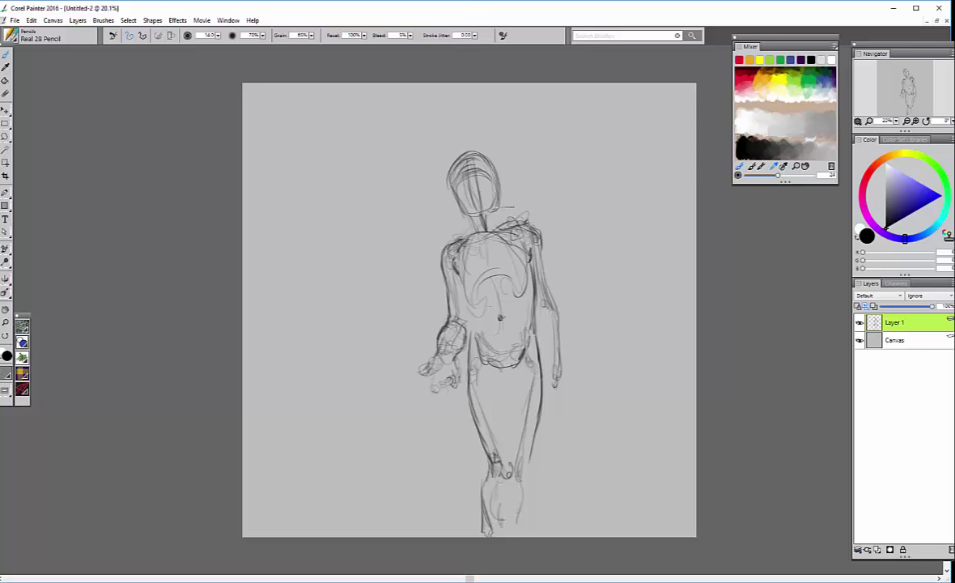
drag(450, 208, 462, 211)
drag(491, 170, 515, 161)
drag(465, 186, 525, 199)
key(ctrl+z)
drag(496, 161, 510, 202)
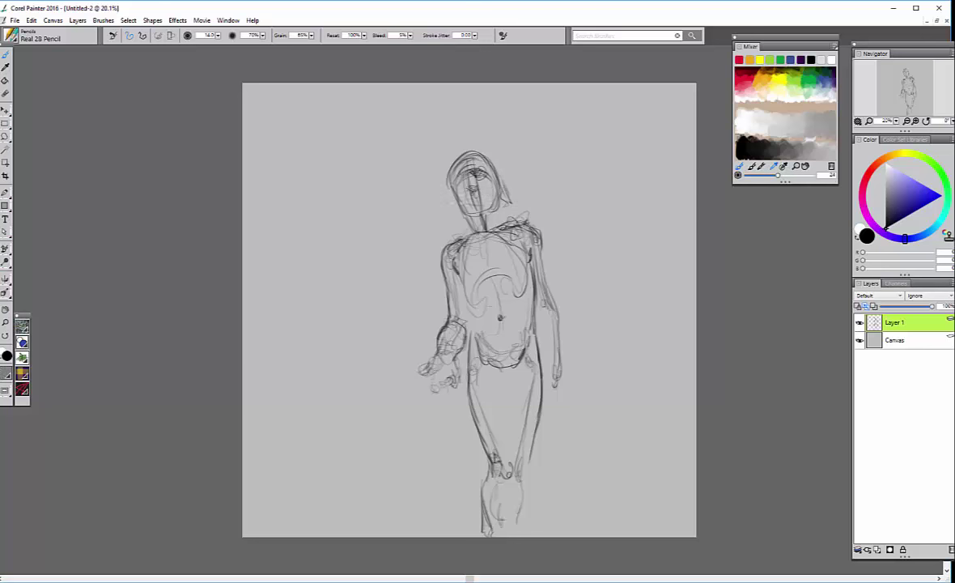
drag(453, 157, 441, 223)
Add chest details and darken the torso's side contours from the armpits to the hips
drag(450, 260, 458, 280)
drag(455, 278, 461, 297)
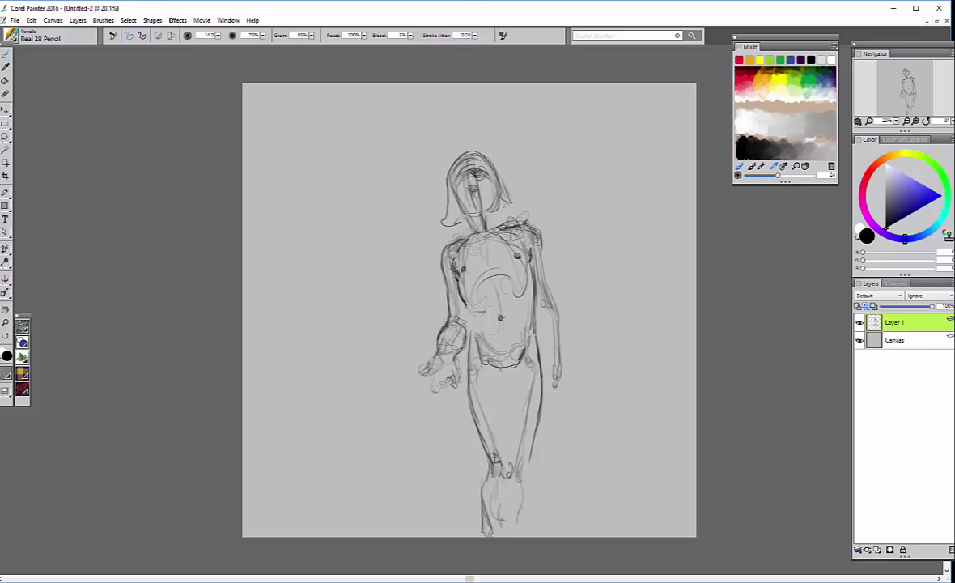
mouse_move(464, 314)
mouse_down()
mouse_move(464, 333)
mouse_move(473, 335)
mouse_move(465, 365)
mouse_up()
mouse_move(534, 264)
mouse_down()
mouse_move(533, 322)
mouse_move(534, 290)
mouse_up()
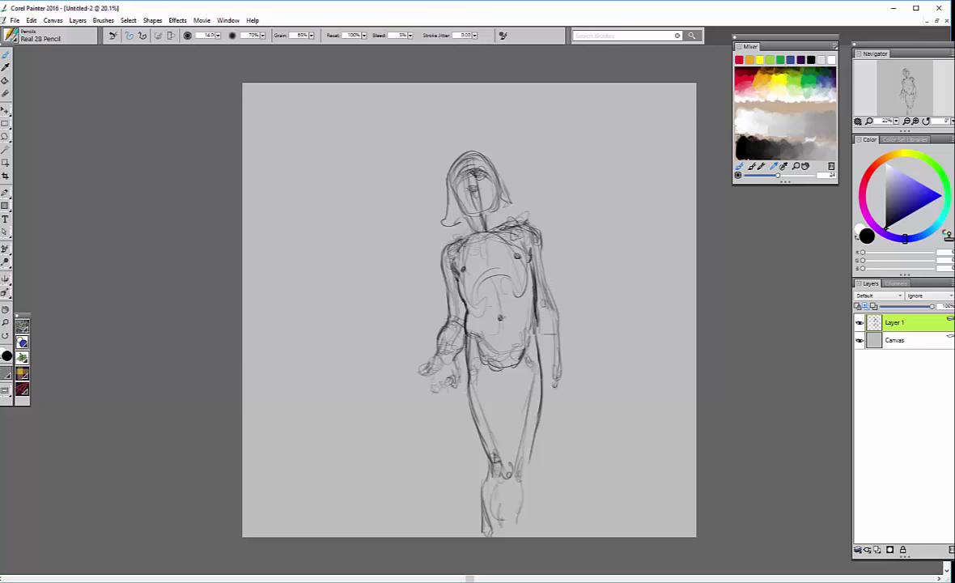
Draw a loincloth with a curved waistband around the hips and loose cloth draped over the thighs
drag(535, 336, 540, 355)
drag(469, 351, 532, 339)
mouse_move(476, 361)
mouse_down()
mouse_move(538, 353)
mouse_move(468, 418)
mouse_move(518, 389)
mouse_move(530, 441)
mouse_up()
drag(536, 372, 540, 433)
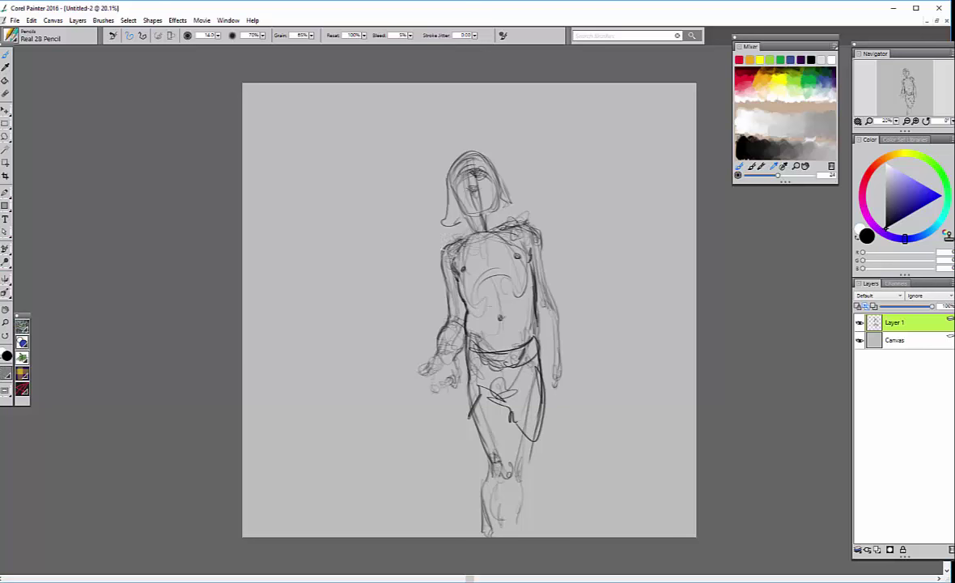
Darken the bent arm's contour down to the wrist and sketch more of the eyes, nose and mouth
drag(450, 252, 443, 288)
drag(451, 320, 464, 326)
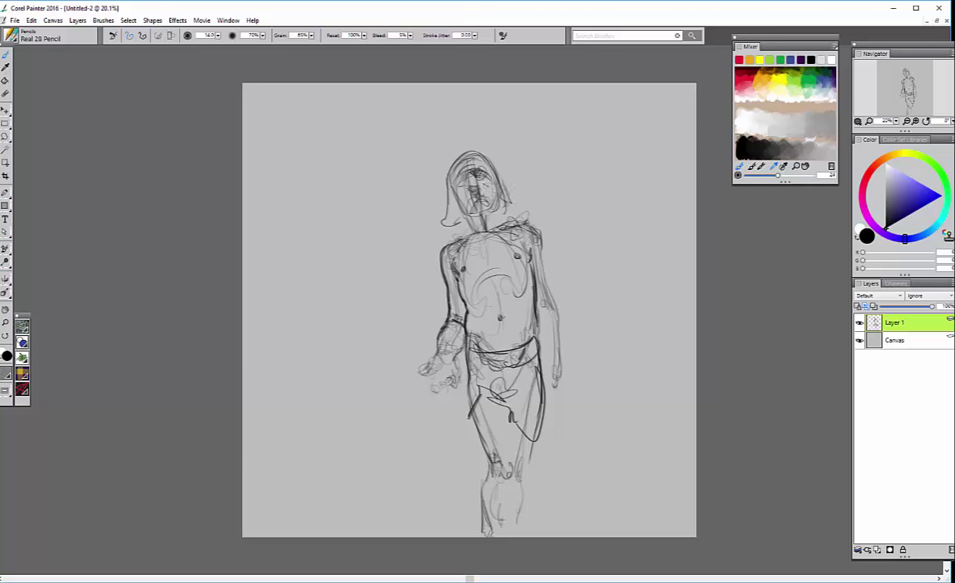
mouse_move(453, 170)
mouse_down()
mouse_move(476, 154)
mouse_move(432, 136)
mouse_up()
mouse_move(439, 203)
mouse_down()
mouse_move(443, 191)
mouse_move(484, 197)
mouse_move(463, 189)
mouse_move(447, 199)
mouse_move(432, 179)
mouse_up()
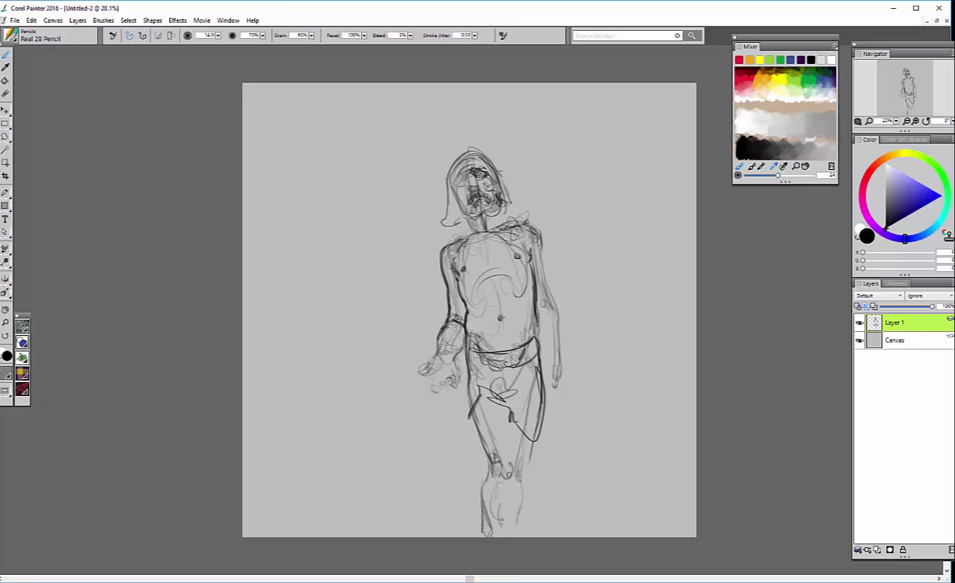
Shade the side of the face and cheek with short hatching strokes at closer zoom
key(ctrl+plus)
key(ctrl+plus)
key(ctrl+plus)
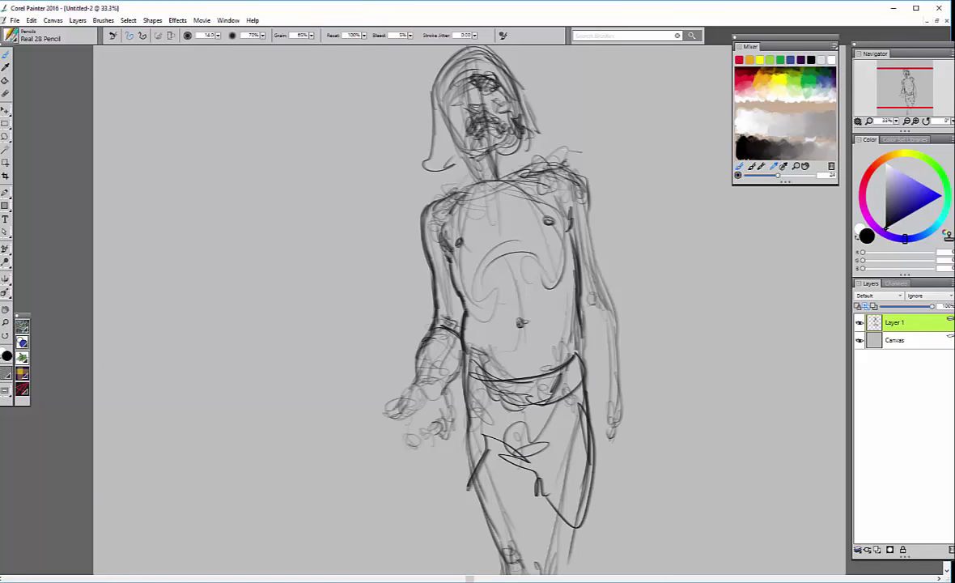
scroll(547, 328, up, 10)
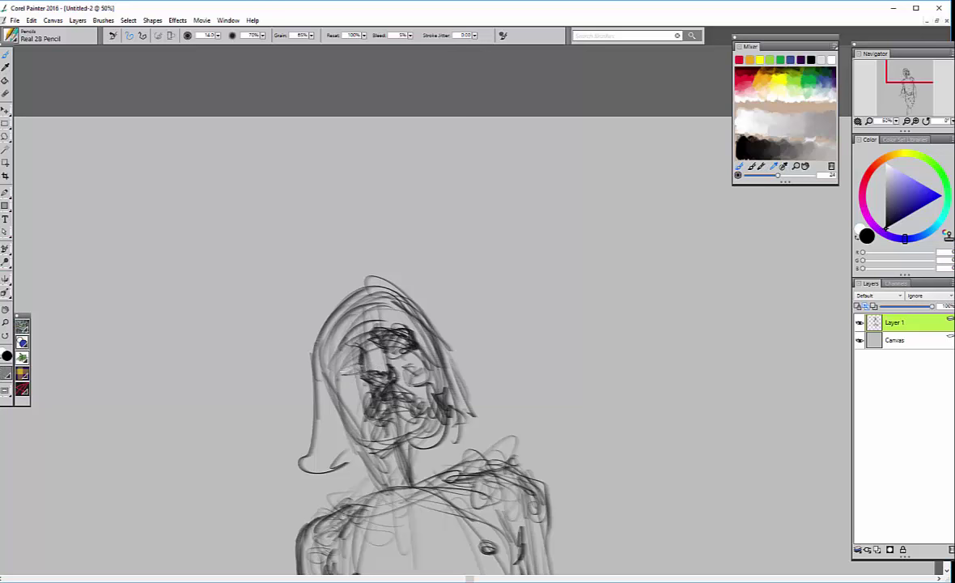
drag(359, 384, 357, 408)
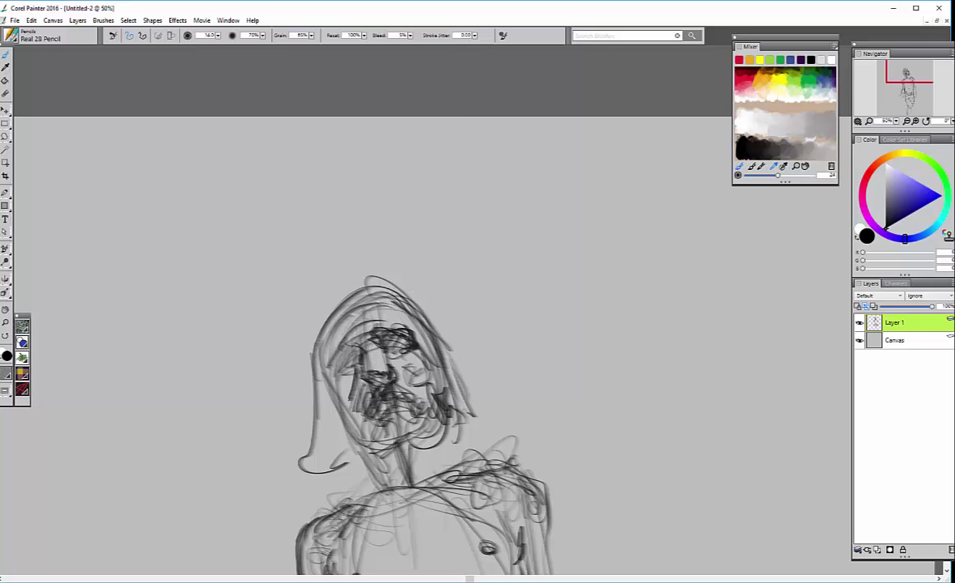
Draw a loose, angular hood around the head, with folds falling onto both shoulders
drag(345, 278, 303, 304)
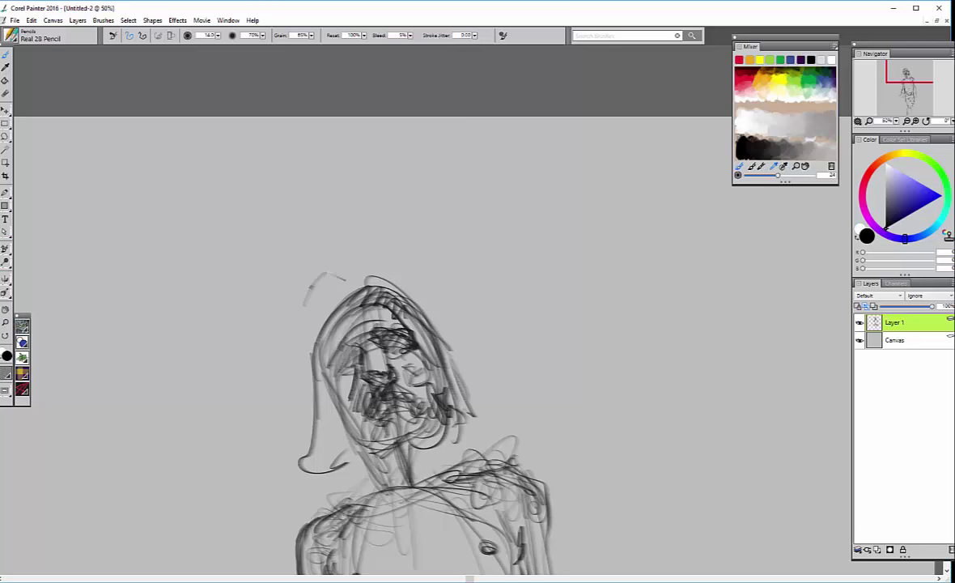
mouse_move(326, 271)
mouse_down()
mouse_move(366, 283)
mouse_move(396, 316)
mouse_move(422, 393)
mouse_move(473, 425)
mouse_up()
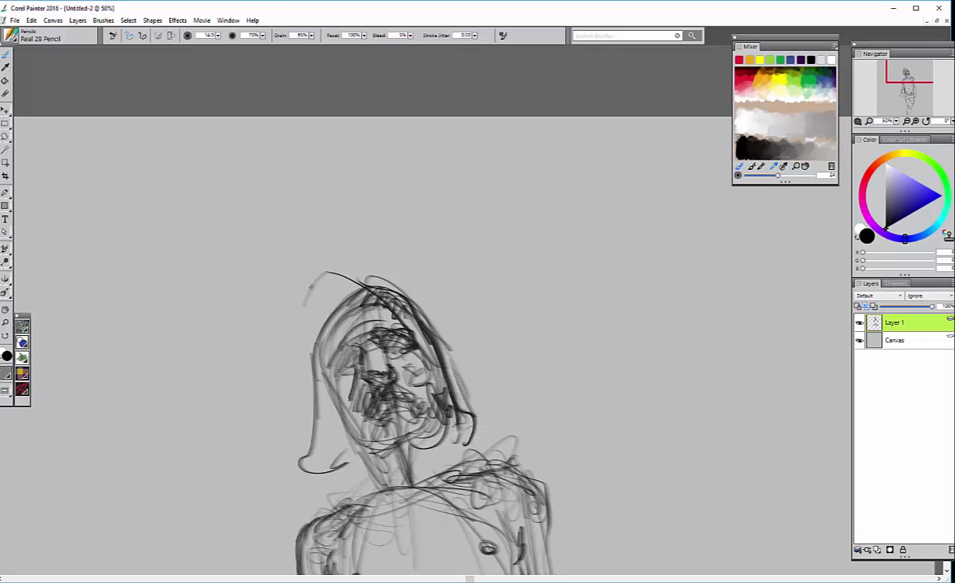
mouse_move(302, 301)
mouse_down()
mouse_move(299, 425)
mouse_move(319, 458)
mouse_move(320, 449)
mouse_move(291, 476)
mouse_move(283, 409)
mouse_up()
drag(426, 385, 453, 425)
mouse_move(326, 270)
mouse_down()
mouse_move(387, 273)
mouse_move(441, 297)
mouse_move(488, 363)
mouse_up()
drag(417, 275, 447, 320)
mouse_move(422, 322)
mouse_down()
mouse_move(454, 348)
mouse_move(441, 348)
mouse_up()
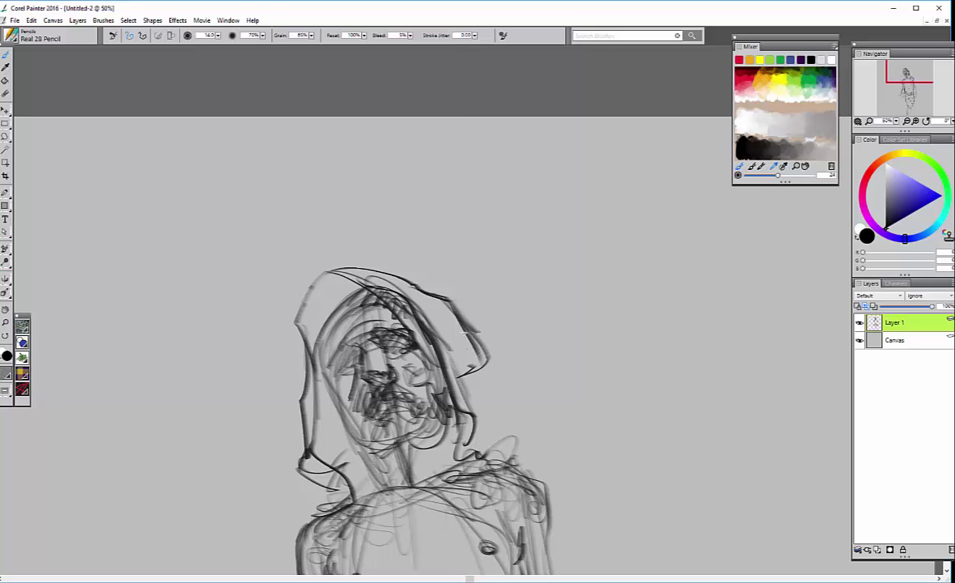
drag(401, 296, 434, 330)
mouse_move(445, 337)
mouse_down()
mouse_move(518, 394)
mouse_move(534, 470)
mouse_up()
drag(527, 401, 512, 451)
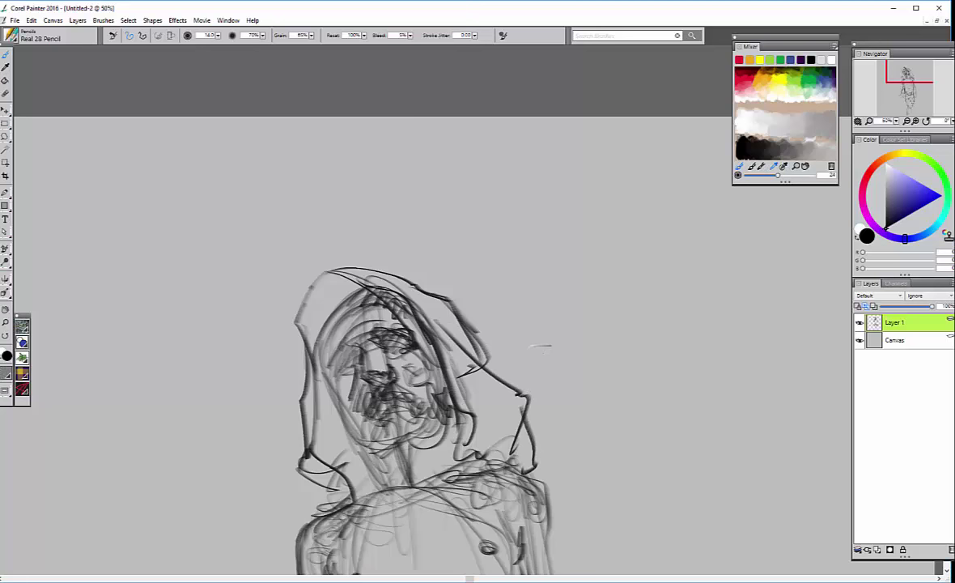
Shade the eyes, cheeks and inside of the hood, and hatch a long beard down to the upper chest
mouse_move(540, 330)
mouse_down()
mouse_move(545, 241)
mouse_move(522, 139)
mouse_up()
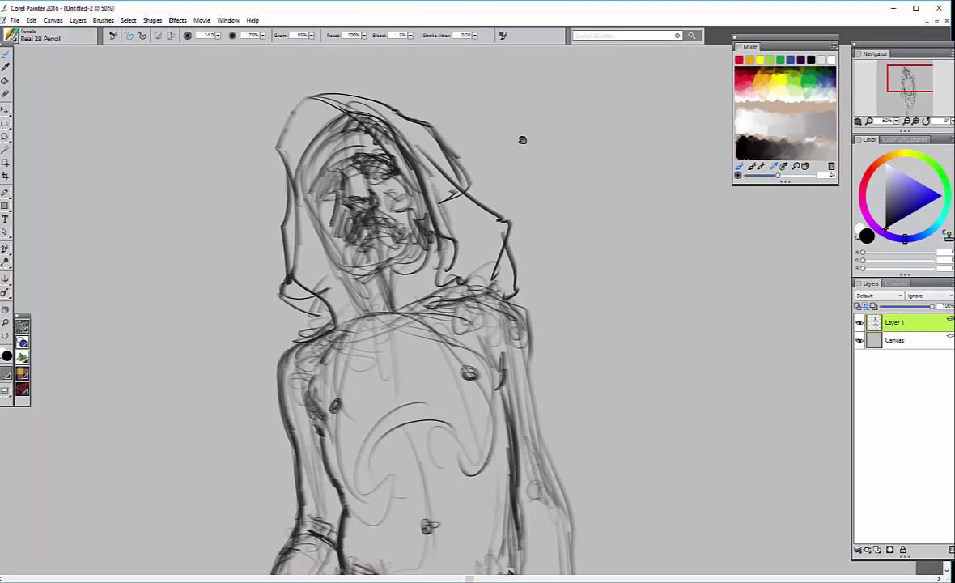
mouse_move(319, 195)
mouse_down()
mouse_move(322, 223)
mouse_move(350, 201)
mouse_move(376, 224)
mouse_up()
mouse_move(368, 176)
mouse_down()
mouse_move(381, 197)
mouse_move(370, 185)
mouse_up()
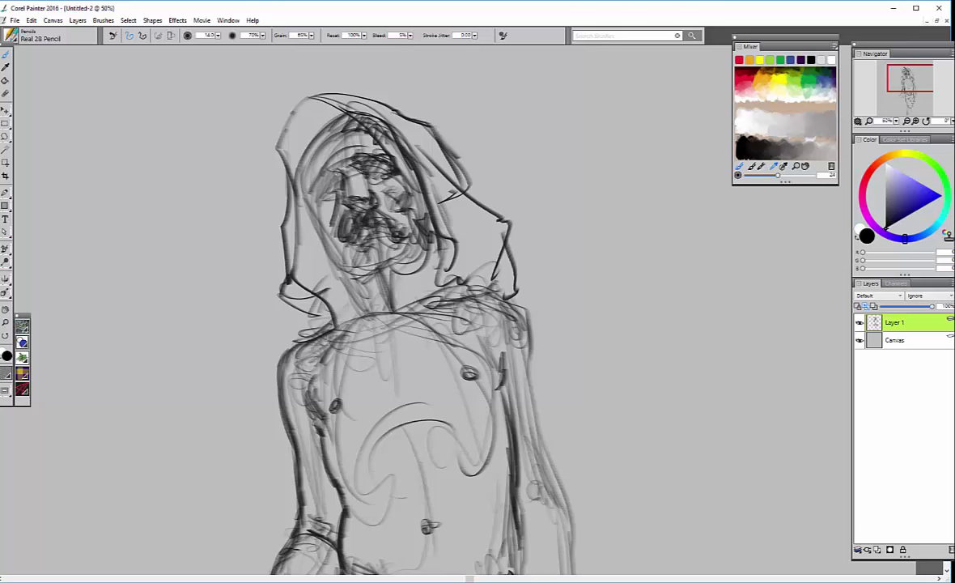
mouse_move(318, 152)
mouse_down()
mouse_move(292, 168)
mouse_move(320, 107)
mouse_move(344, 114)
mouse_move(354, 149)
mouse_move(328, 197)
mouse_move(323, 188)
mouse_move(336, 186)
mouse_move(361, 235)
mouse_move(331, 219)
mouse_move(348, 215)
mouse_move(356, 231)
mouse_move(328, 235)
mouse_move(340, 218)
mouse_move(319, 198)
mouse_move(301, 214)
mouse_move(296, 202)
mouse_move(319, 223)
mouse_move(294, 191)
mouse_move(275, 111)
mouse_move(296, 134)
mouse_up()
drag(405, 180, 408, 217)
mouse_move(320, 228)
mouse_down()
mouse_move(340, 256)
mouse_move(328, 304)
mouse_move(344, 243)
mouse_move(369, 295)
mouse_move(380, 259)
mouse_move(376, 311)
mouse_move(388, 223)
mouse_move(380, 209)
mouse_up()
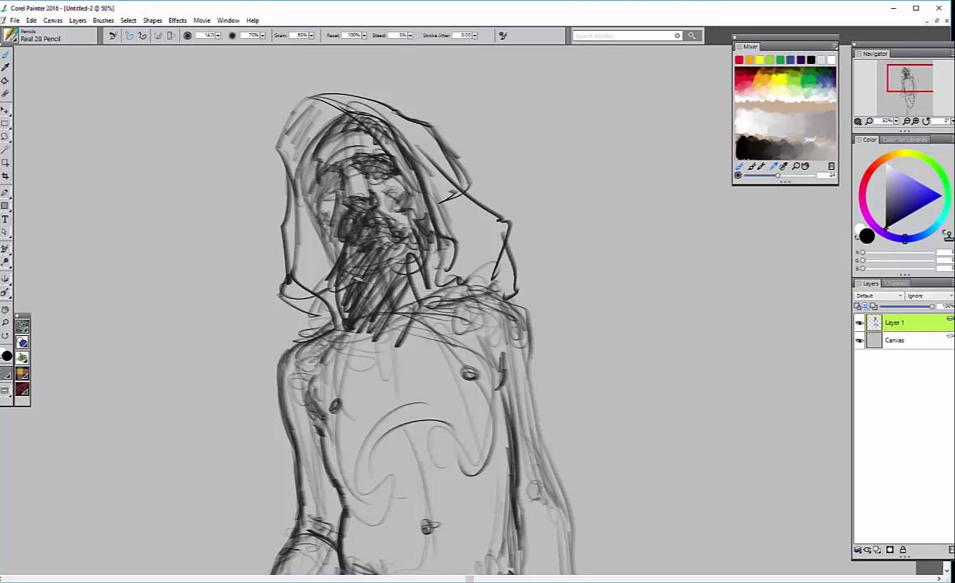
mouse_move(320, 246)
mouse_down()
mouse_move(352, 300)
mouse_move(385, 242)
mouse_move(387, 291)
mouse_up()
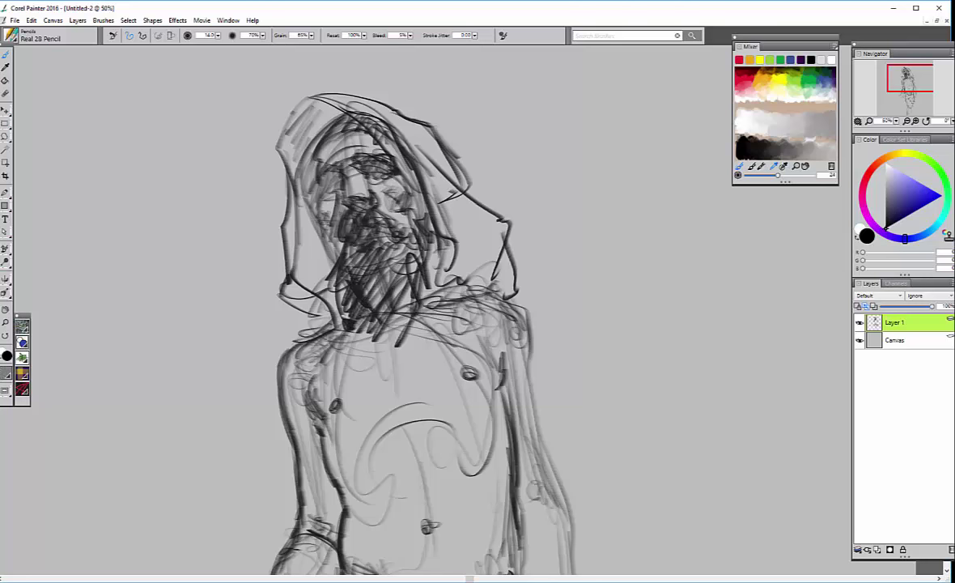
Darken the bent arm's shoulder contour, shade its armpit and add a sternum shadow on the chest
mouse_move(324, 275)
mouse_down()
mouse_move(304, 306)
mouse_move(267, 319)
mouse_move(257, 368)
mouse_move(279, 396)
mouse_move(278, 364)
mouse_move(266, 356)
mouse_move(283, 396)
mouse_move(300, 380)
mouse_move(287, 360)
mouse_move(321, 437)
mouse_up()
drag(312, 301, 300, 327)
drag(388, 317, 411, 411)
drag(405, 366, 423, 408)
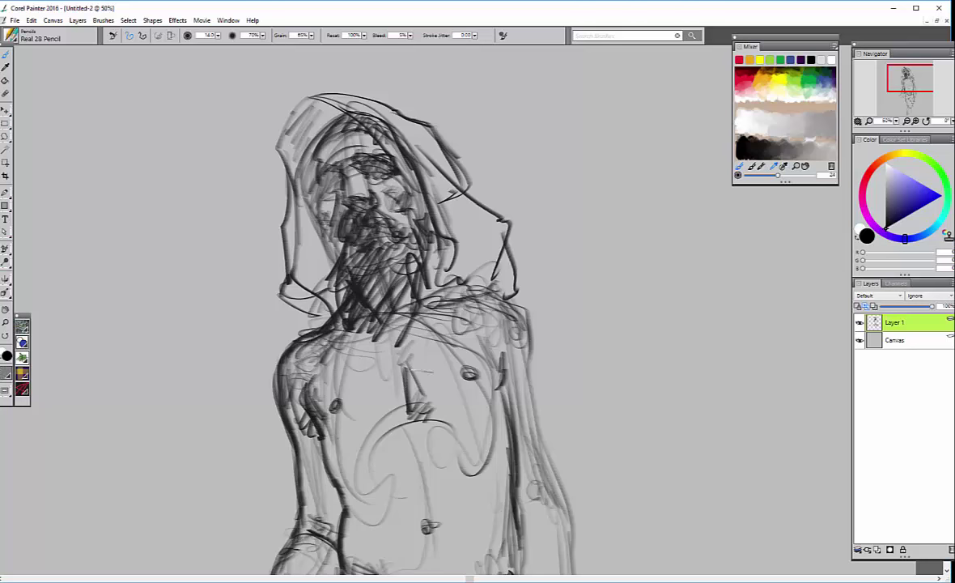
Darken the beard and moustache with dense diagonal hatching
mouse_move(348, 267)
mouse_down()
mouse_move(382, 324)
mouse_move(400, 328)
mouse_up()
drag(374, 243, 395, 324)
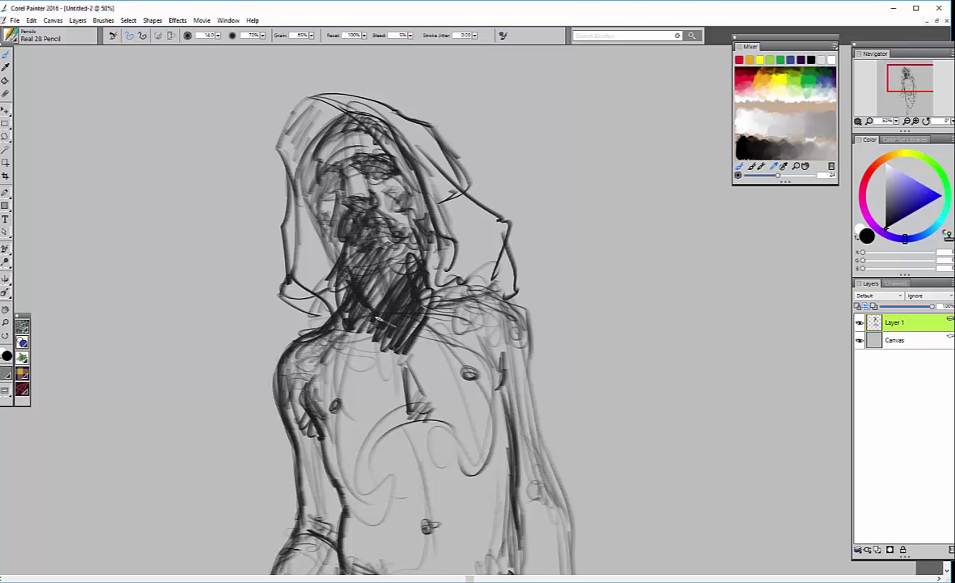
mouse_move(340, 222)
mouse_down()
mouse_move(381, 277)
mouse_move(306, 259)
mouse_up()
drag(372, 220, 349, 247)
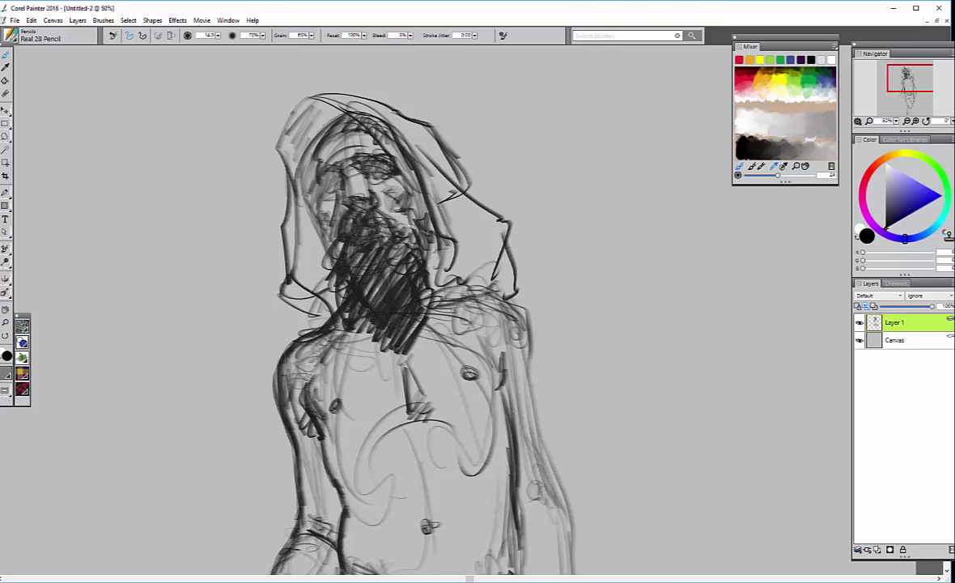
Darken the hanging arm's outer contour from the shoulder to the wrist and strengthen its inner edge along the torso
mouse_move(404, 204)
mouse_down()
mouse_move(379, 241)
mouse_move(395, 275)
mouse_move(423, 278)
mouse_move(481, 260)
mouse_move(509, 292)
mouse_up()
drag(476, 264, 542, 340)
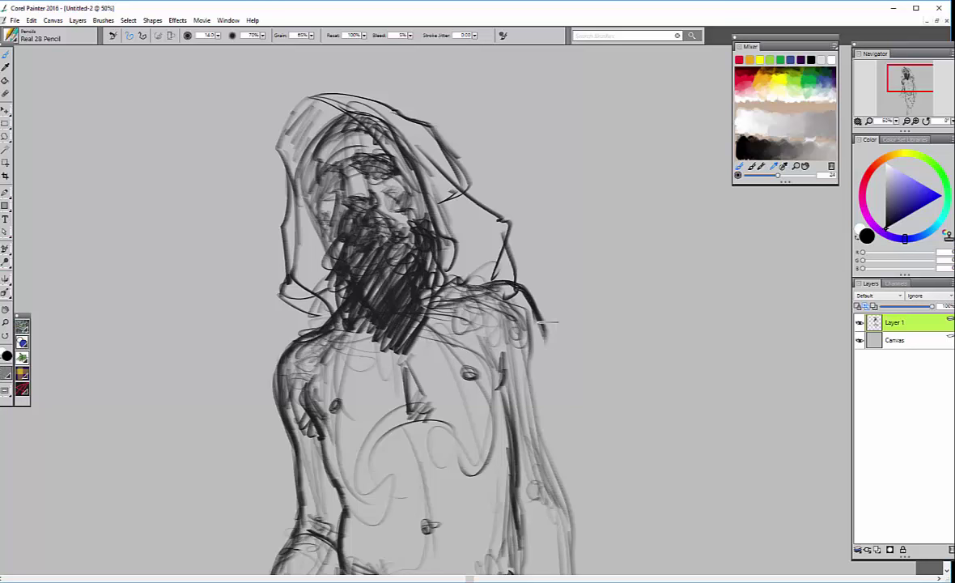
drag(522, 291, 570, 469)
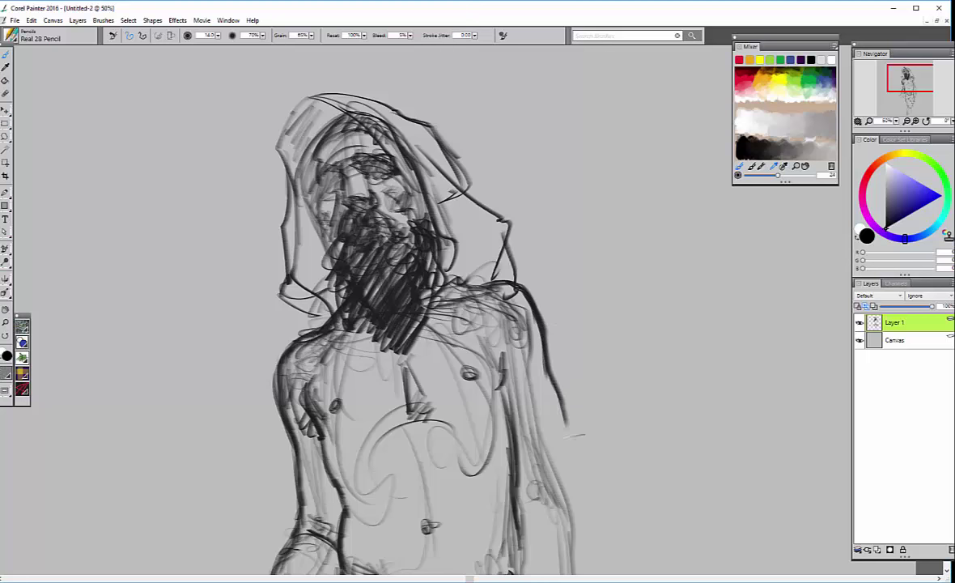
drag(518, 384, 549, 488)
drag(639, 265, 625, 182)
mouse_move(472, 171)
mouse_down()
mouse_move(508, 331)
mouse_move(545, 405)
mouse_move(559, 466)
mouse_up()
drag(544, 356, 551, 502)
mouse_move(459, 167)
mouse_down()
mouse_move(467, 267)
mouse_move(474, 214)
mouse_move(520, 401)
mouse_up()
mouse_move(510, 332)
mouse_down()
mouse_move(518, 409)
mouse_move(514, 368)
mouse_move(535, 437)
mouse_move(524, 441)
mouse_move(518, 429)
mouse_move(509, 465)
mouse_move(556, 498)
mouse_move(544, 453)
mouse_move(553, 494)
mouse_move(534, 530)
mouse_up()
Darken the hanging hand's outline and shade its knuckles and fingertips
mouse_move(518, 466)
mouse_down()
mouse_move(512, 490)
mouse_move(517, 457)
mouse_move(510, 491)
mouse_up()
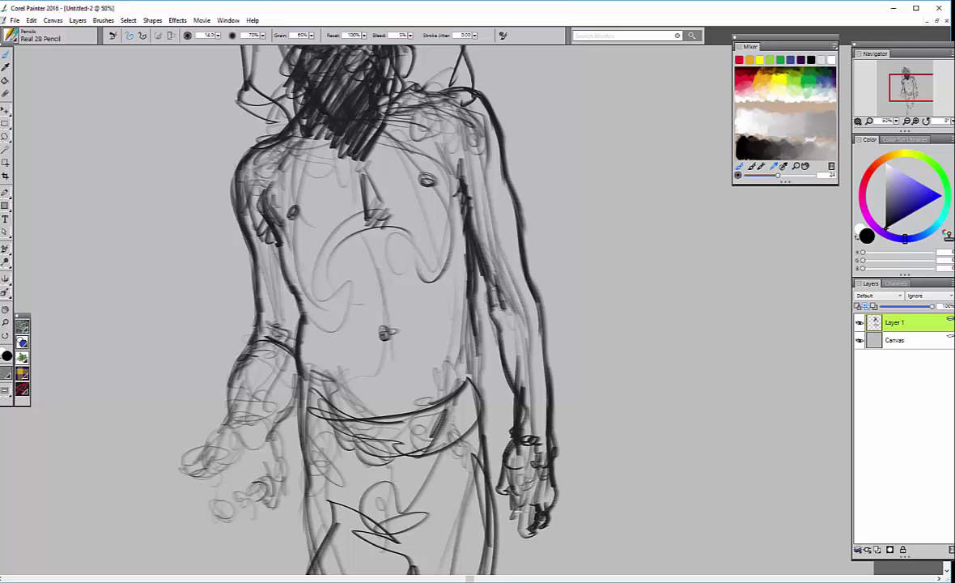
drag(544, 522, 523, 540)
drag(512, 476, 495, 500)
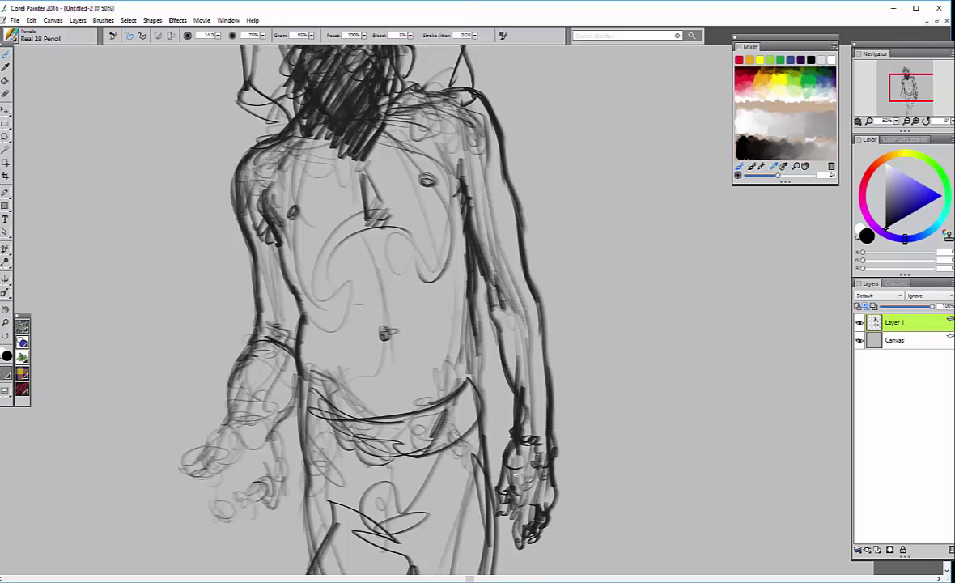
Erase the hanging hand, wrist and inner lower forearm with an enlarged eraser
scroll(364, 307, up, 2)
key(ctrl+minus)
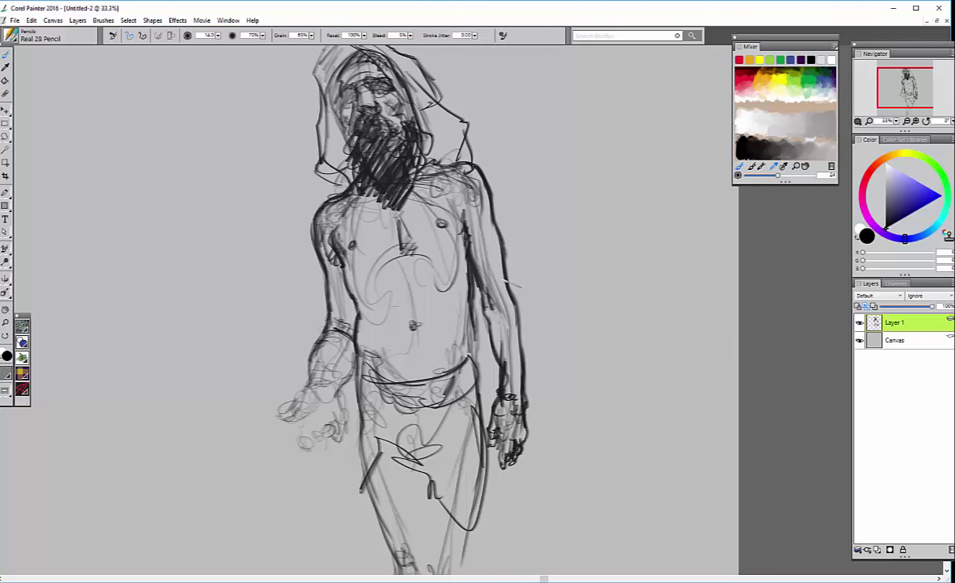
drag(461, 290, 449, 325)
mouse_move(458, 263)
mouse_down()
mouse_move(456, 292)
mouse_move(477, 305)
mouse_up()
click(5, 91)
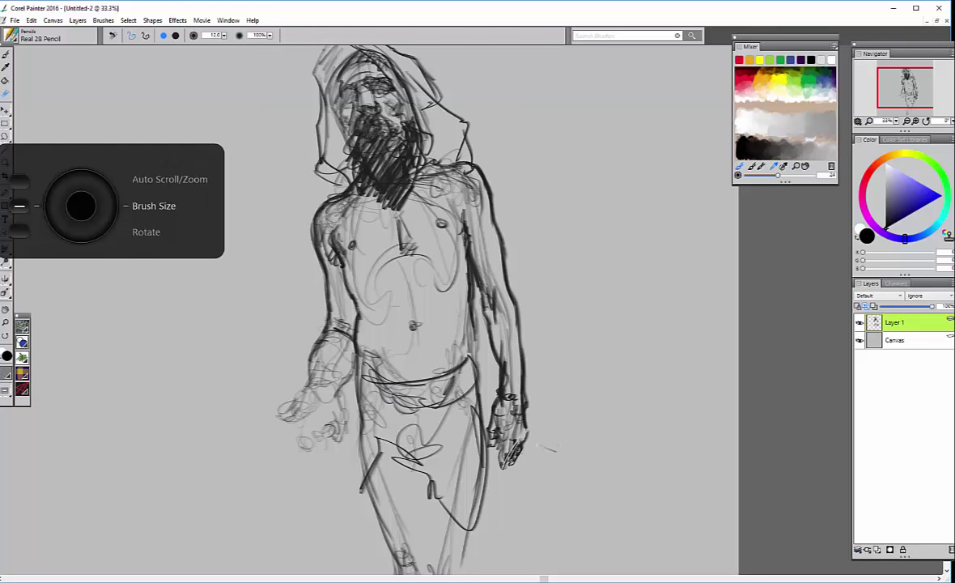
key(bracketright)
key(bracketright)
key(bracketright)
key(bracketright)
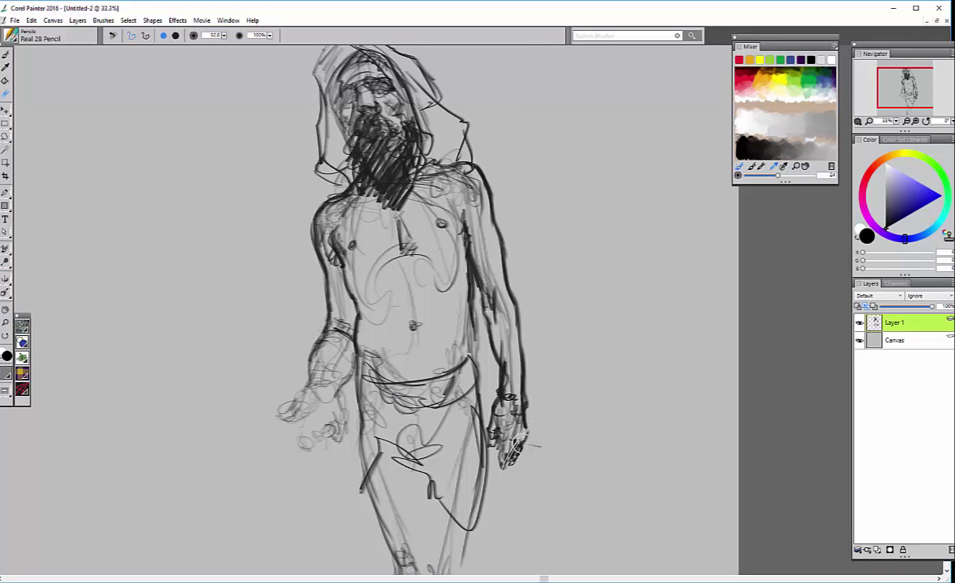
mouse_move(518, 444)
mouse_down()
mouse_move(485, 405)
mouse_move(473, 409)
mouse_move(461, 381)
mouse_move(476, 339)
mouse_up()
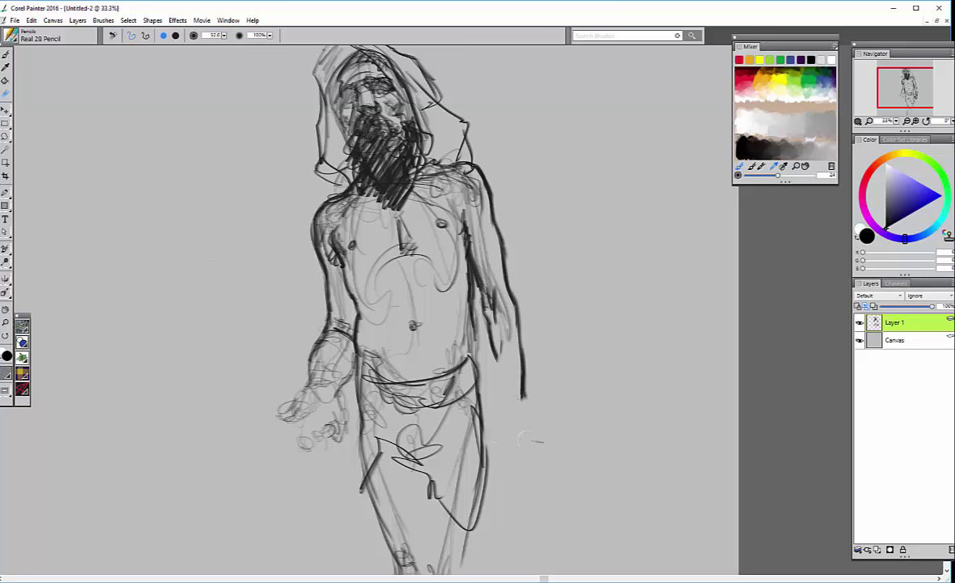
Return to the Real 2B Pencil and redraw the hanging forearm's inner contour down to a shorter wrist
click(13, 36)
click(14, 37)
click(14, 37)
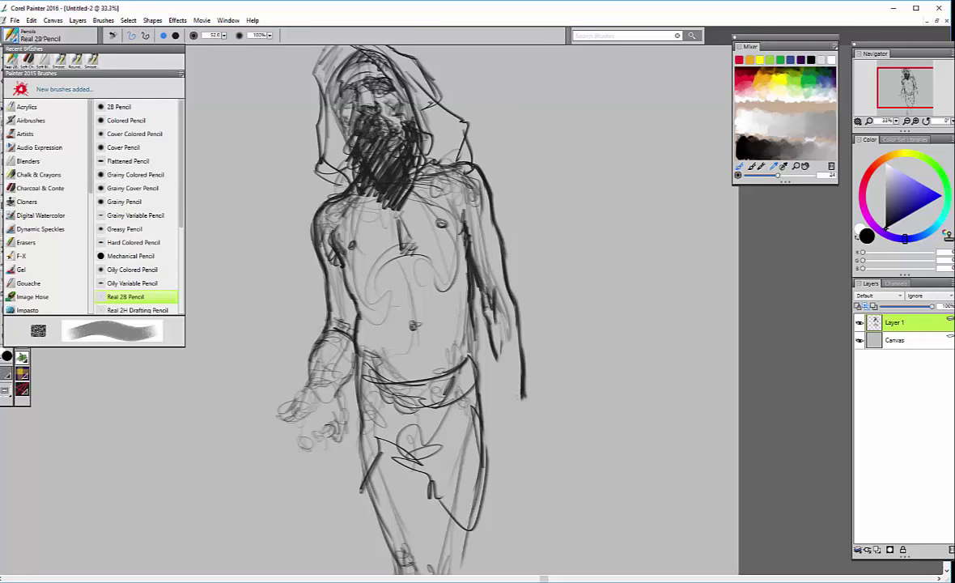
key(b)
click(125, 297)
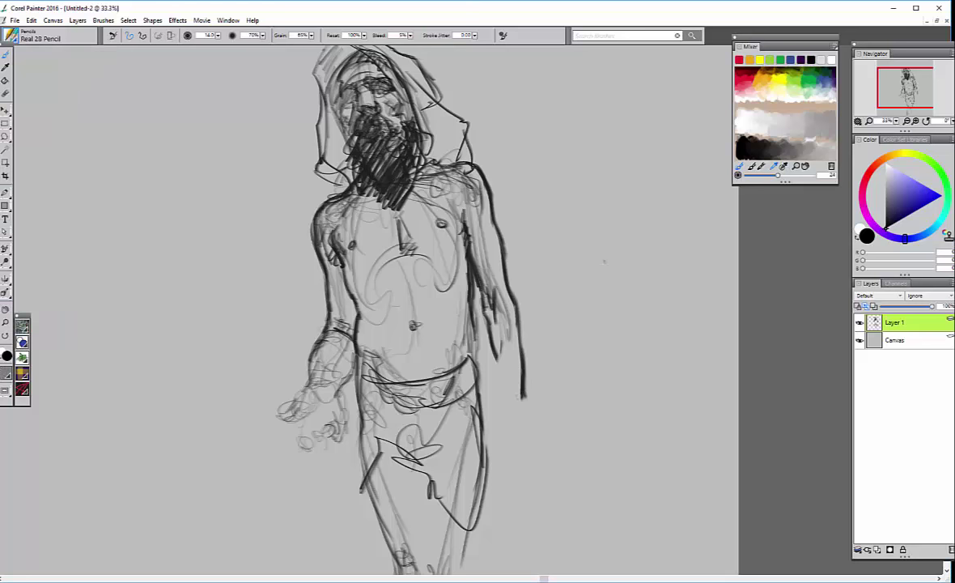
drag(483, 267, 510, 370)
mouse_move(498, 392)
mouse_down()
mouse_move(516, 395)
mouse_move(526, 371)
mouse_up()
drag(522, 395, 524, 407)
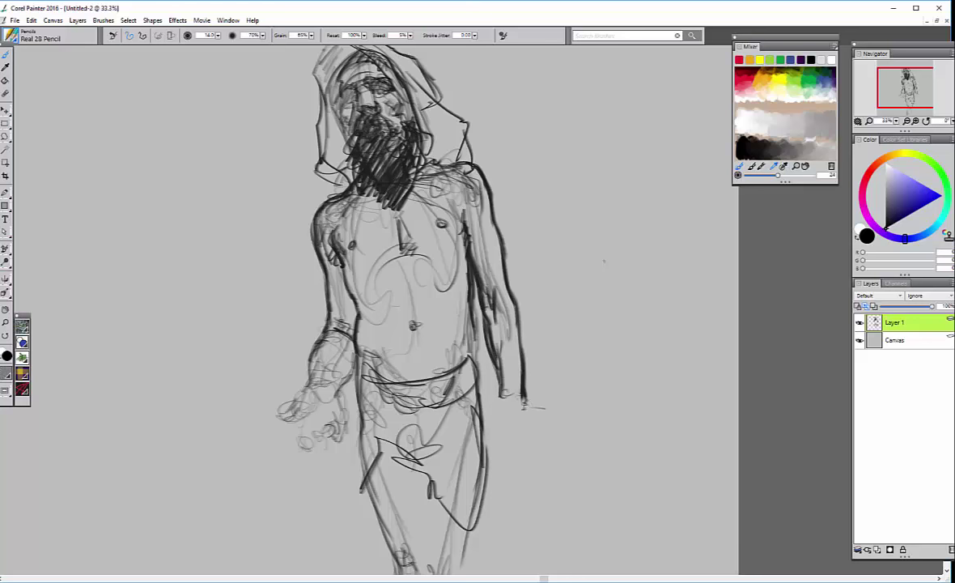
Redraw the hanging hand smaller beside the thigh, with a thumb and loosely curled fingers
drag(512, 413, 519, 421)
drag(518, 399, 497, 411)
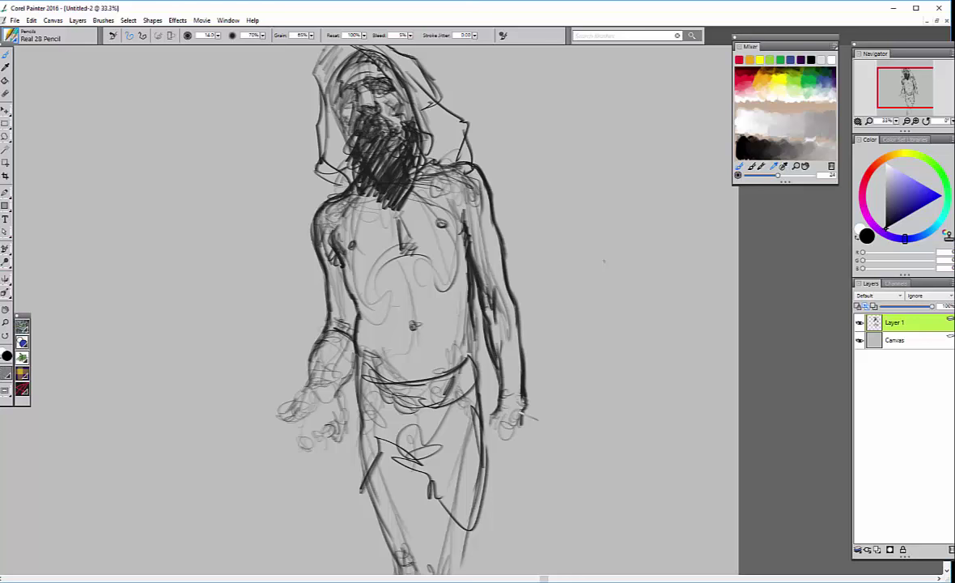
drag(496, 415, 540, 433)
key(ctrl+z)
drag(520, 422, 523, 447)
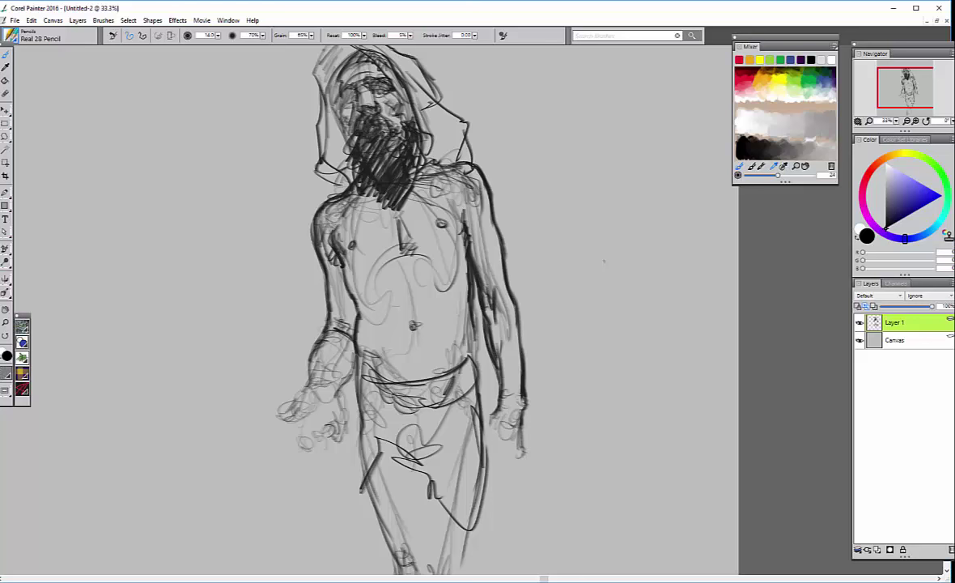
mouse_move(497, 406)
mouse_down()
mouse_move(504, 434)
mouse_move(488, 449)
mouse_move(518, 461)
mouse_move(504, 437)
mouse_move(518, 441)
mouse_move(502, 462)
mouse_up()
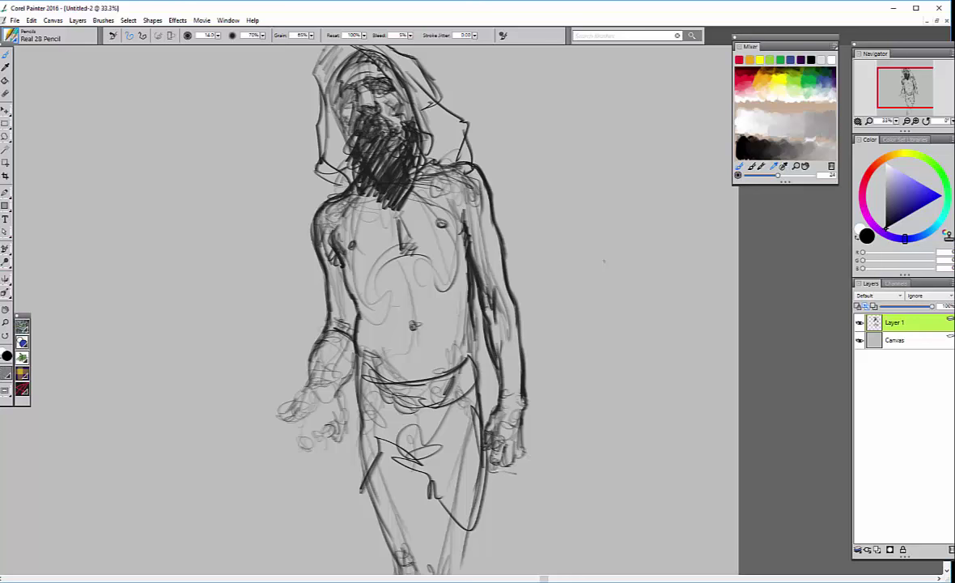
drag(486, 421, 526, 476)
Darken both nipples and the armpit contour, and add small shadows below the sternum and along the lower rib cage
drag(466, 209, 460, 233)
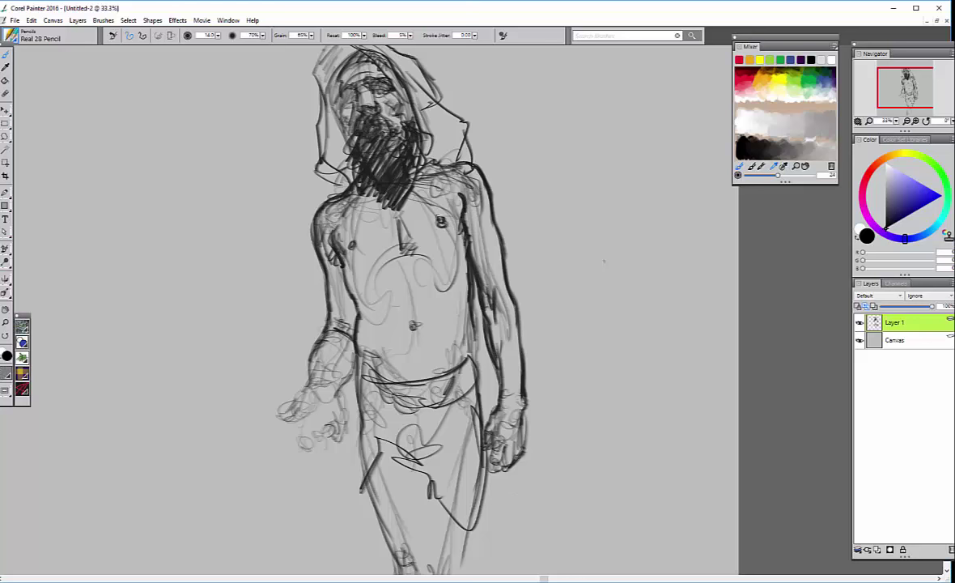
drag(322, 220, 340, 229)
drag(346, 239, 366, 247)
drag(347, 268, 353, 293)
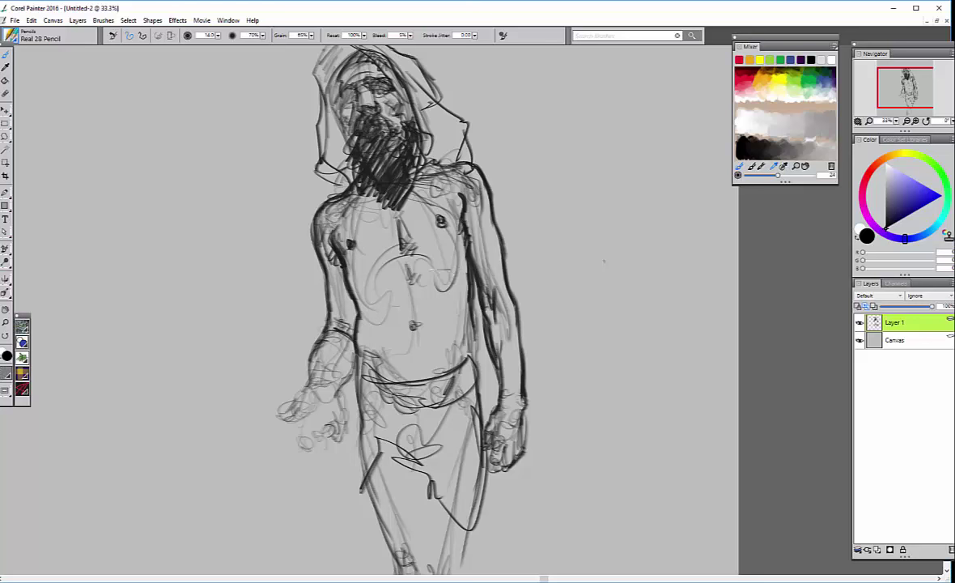
mouse_move(408, 249)
mouse_down()
mouse_move(435, 283)
mouse_move(471, 285)
mouse_up()
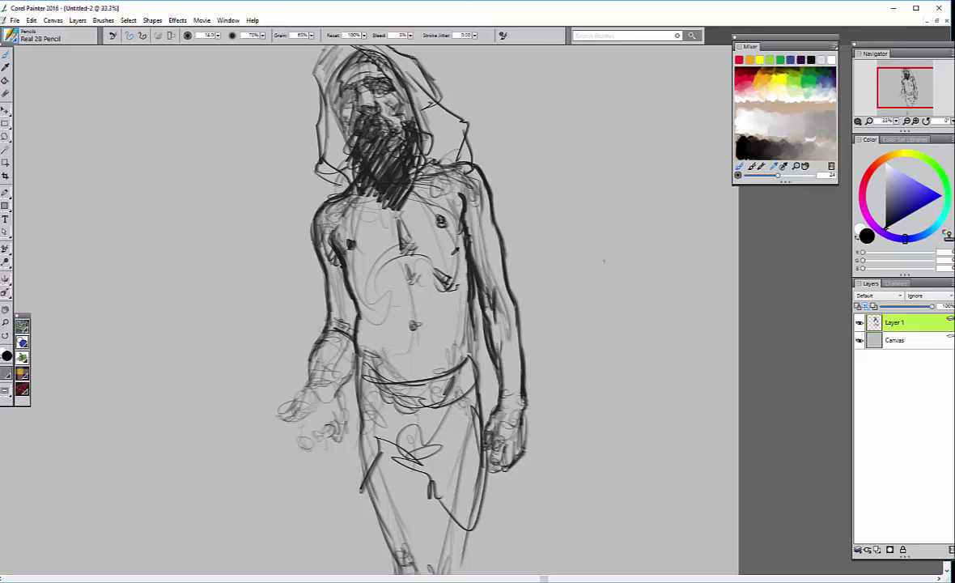
Paint over the torso's construction lines in light grey, and return the pencil colour to black
click(886, 179)
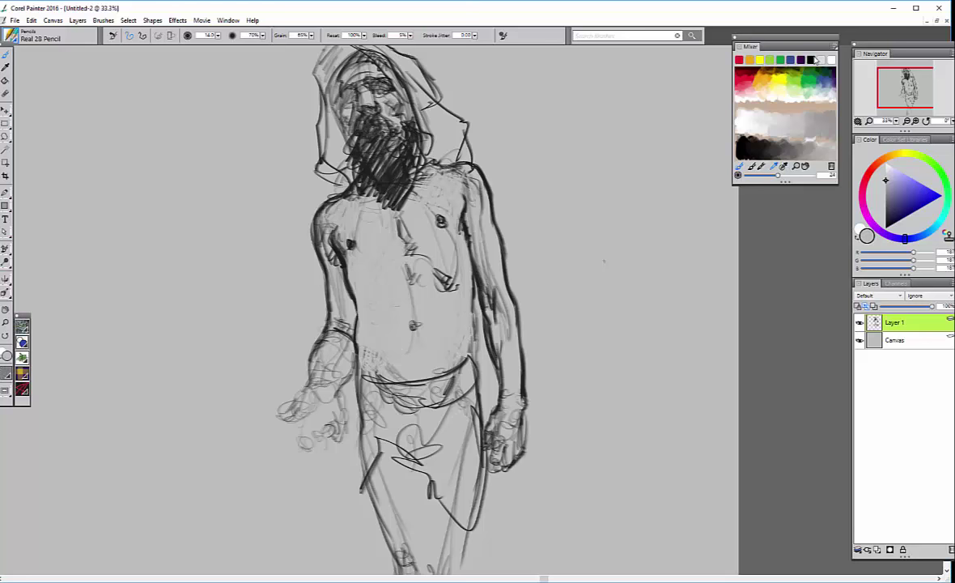
click(812, 60)
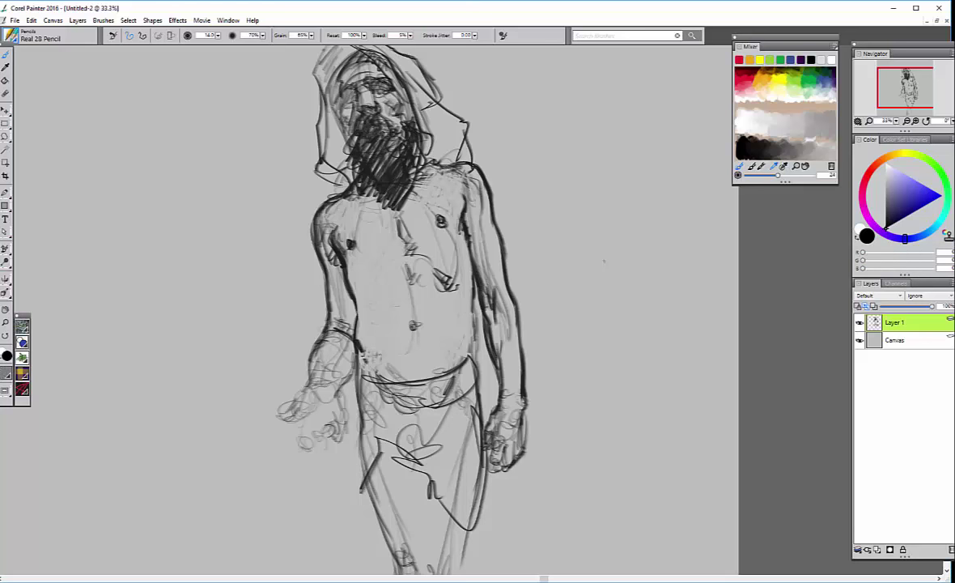
Strengthen the waist and groin lines, darken the navel, and shade the ribs and the belly around the navel
drag(350, 355, 393, 378)
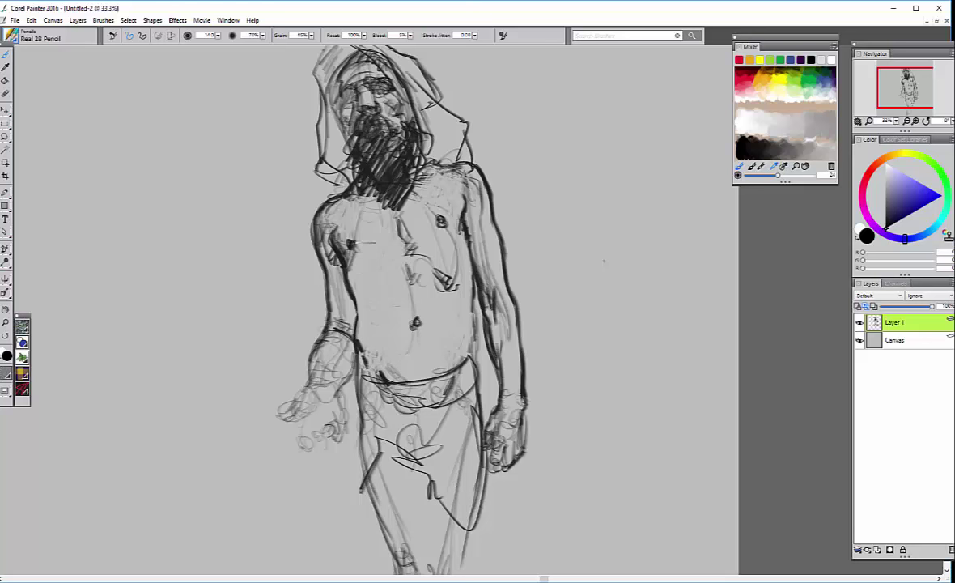
drag(364, 265, 371, 275)
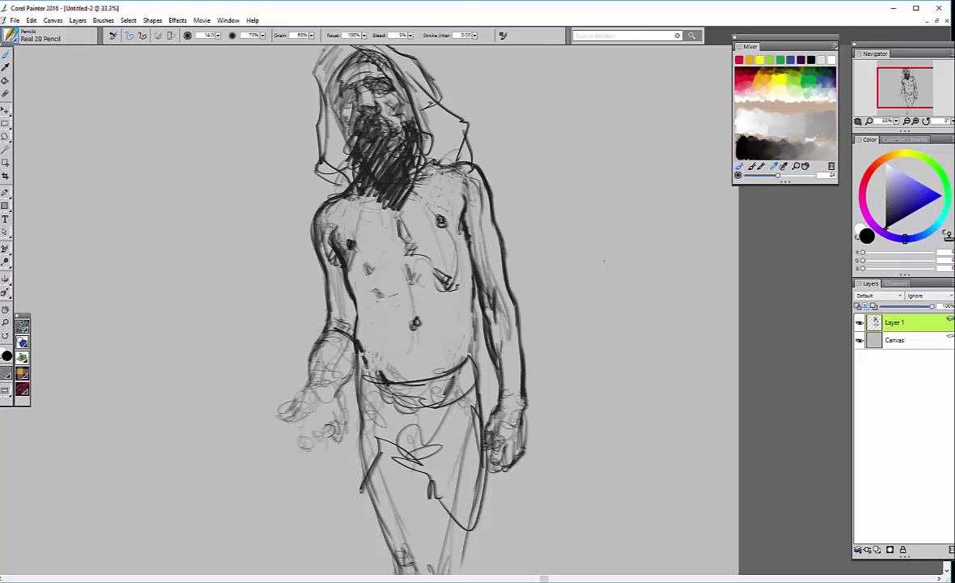
mouse_move(371, 292)
mouse_down()
mouse_move(381, 295)
mouse_move(361, 308)
mouse_up()
drag(475, 317, 477, 340)
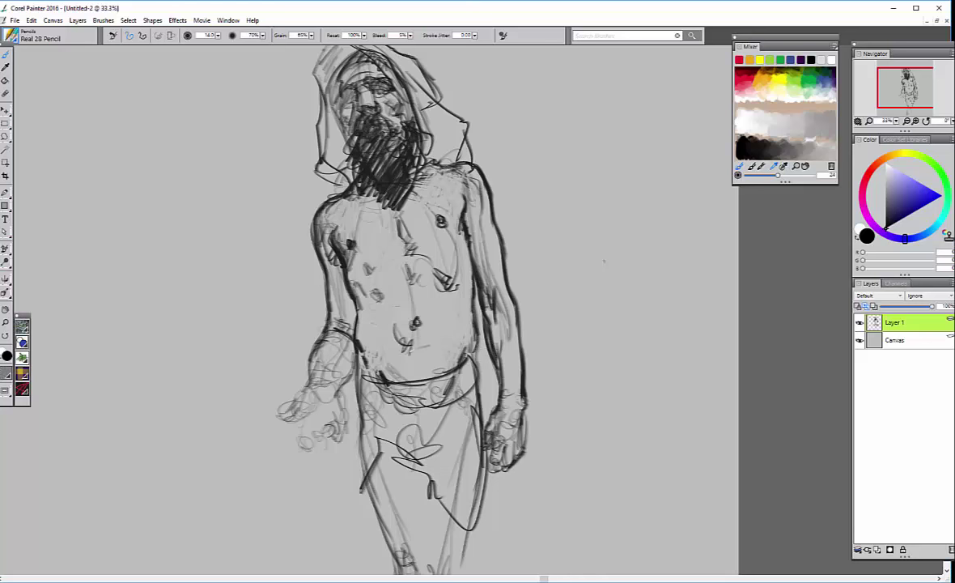
drag(388, 321, 423, 350)
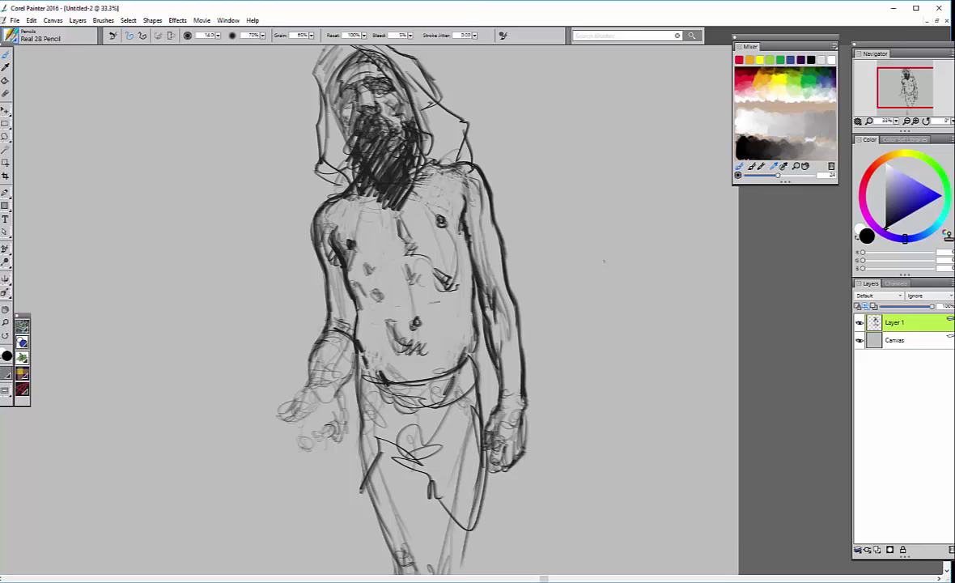
drag(393, 320, 425, 312)
Darken the hip contour beside the bent arm, and outline and hatch the bent forearm from elbow to wrist
drag(356, 348, 359, 409)
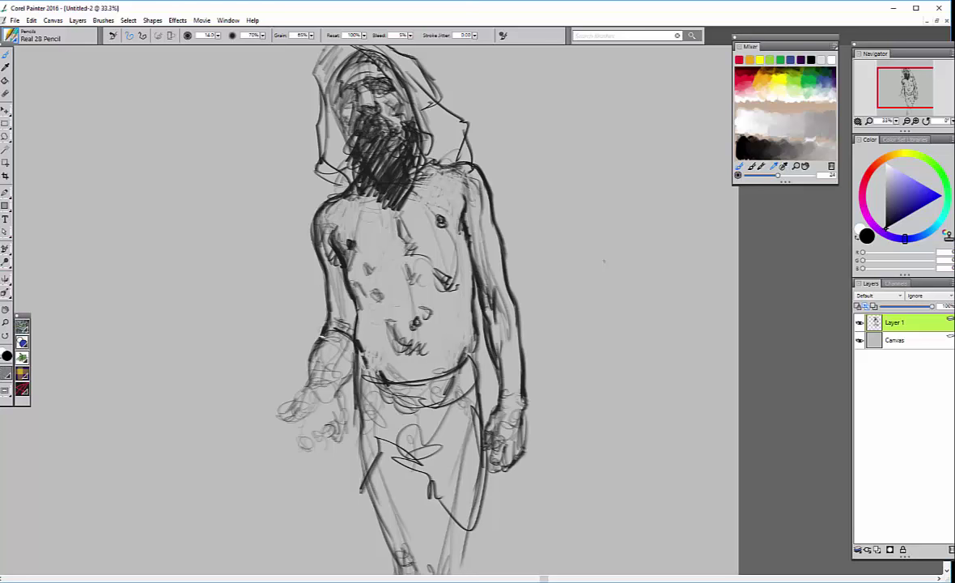
drag(316, 344, 311, 366)
drag(333, 367, 343, 391)
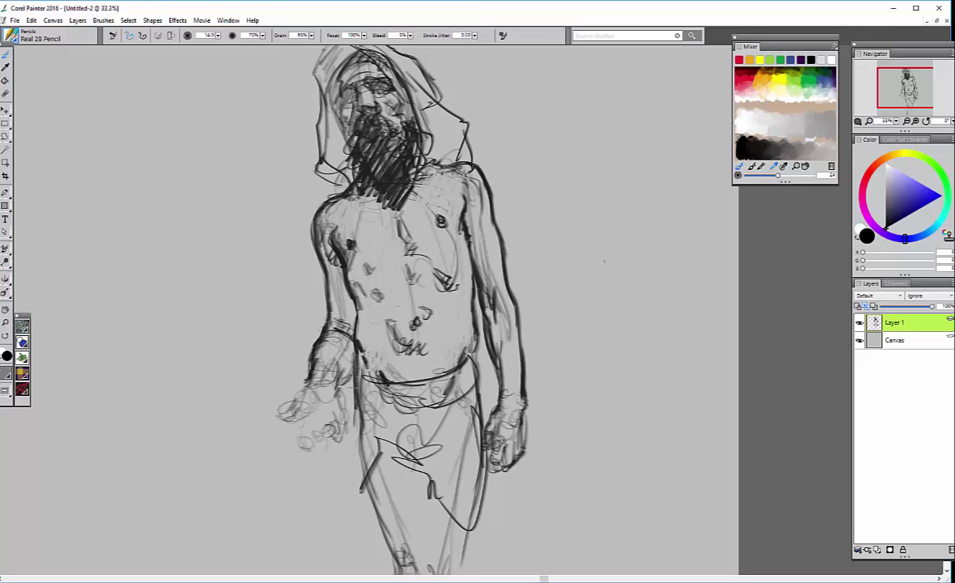
mouse_move(328, 350)
mouse_down()
mouse_move(301, 364)
mouse_move(306, 378)
mouse_move(280, 361)
mouse_move(301, 387)
mouse_up()
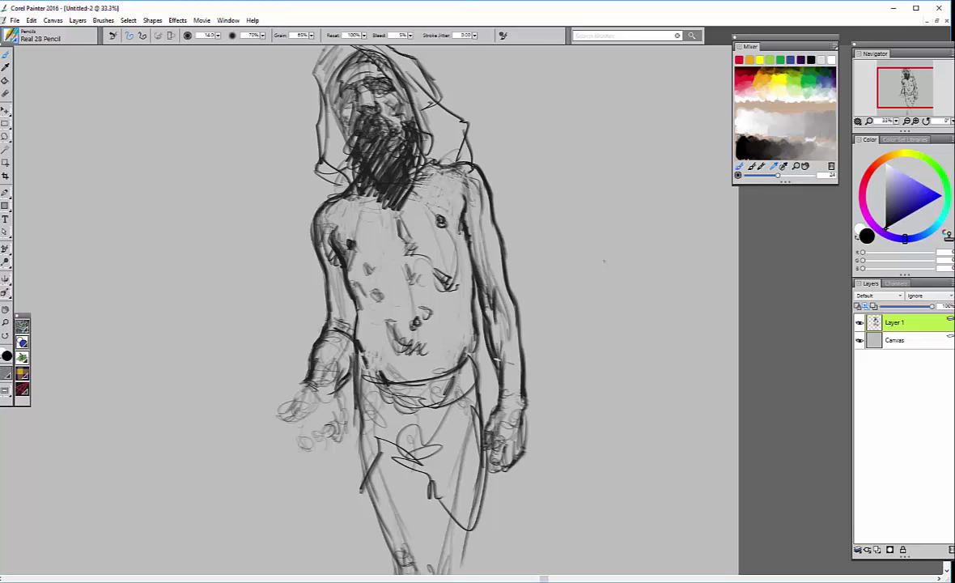
Reinforce the hanging hand's outline and redraw the bent arm's open hand with a palm, thumb and curled fingers
mouse_move(510, 356)
mouse_down()
mouse_move(479, 422)
mouse_move(502, 469)
mouse_move(514, 465)
mouse_move(484, 420)
mouse_move(450, 405)
mouse_move(452, 382)
mouse_move(449, 403)
mouse_up()
drag(302, 316, 322, 340)
mouse_move(301, 304)
mouse_down()
mouse_move(332, 336)
mouse_move(311, 300)
mouse_up()
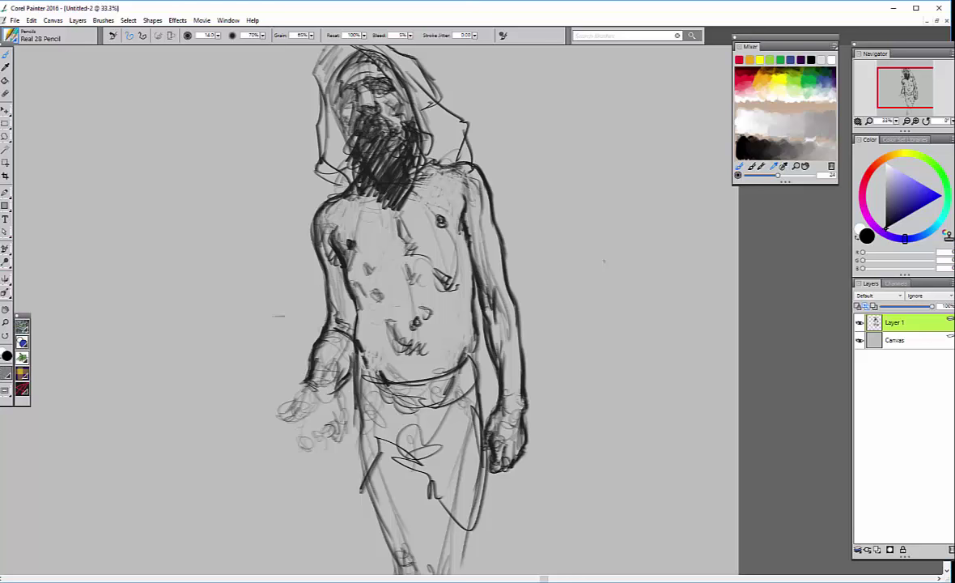
mouse_move(301, 382)
mouse_down()
mouse_move(315, 371)
mouse_move(342, 384)
mouse_move(327, 365)
mouse_up()
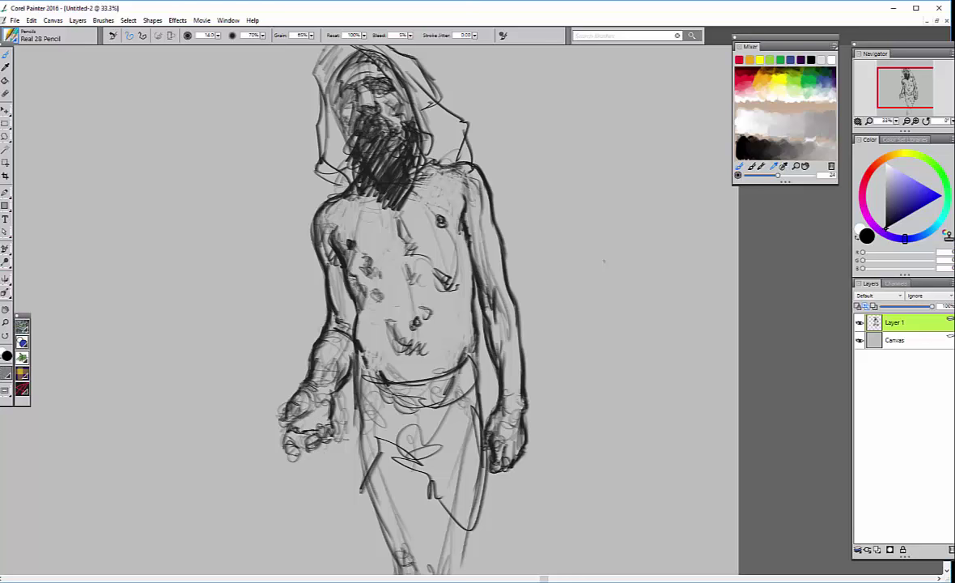
drag(305, 390, 331, 435)
Shade the chest beside the bent arm's shoulder and hatch the collarbone area near the opposite shoulder
drag(319, 223, 345, 230)
drag(345, 201, 353, 217)
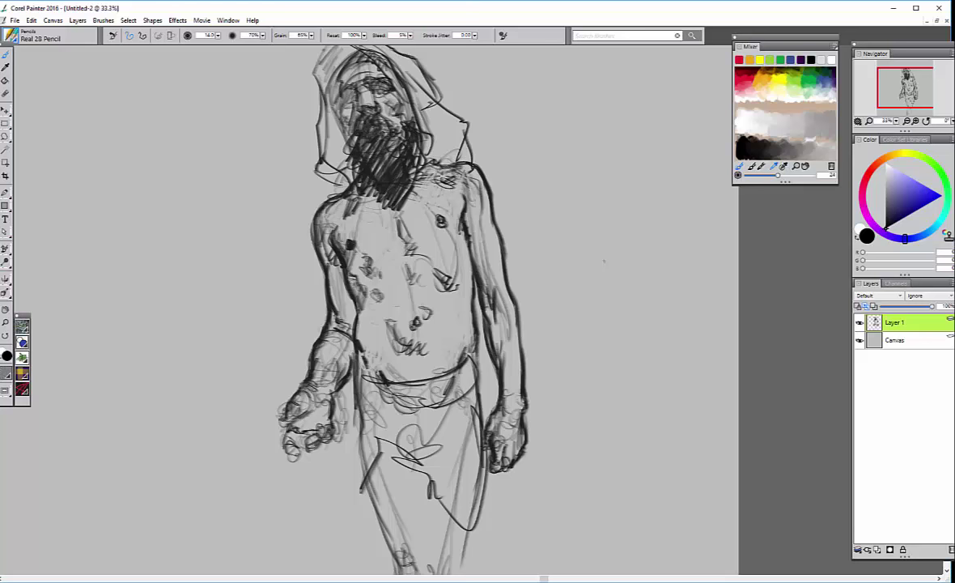
drag(433, 184, 454, 175)
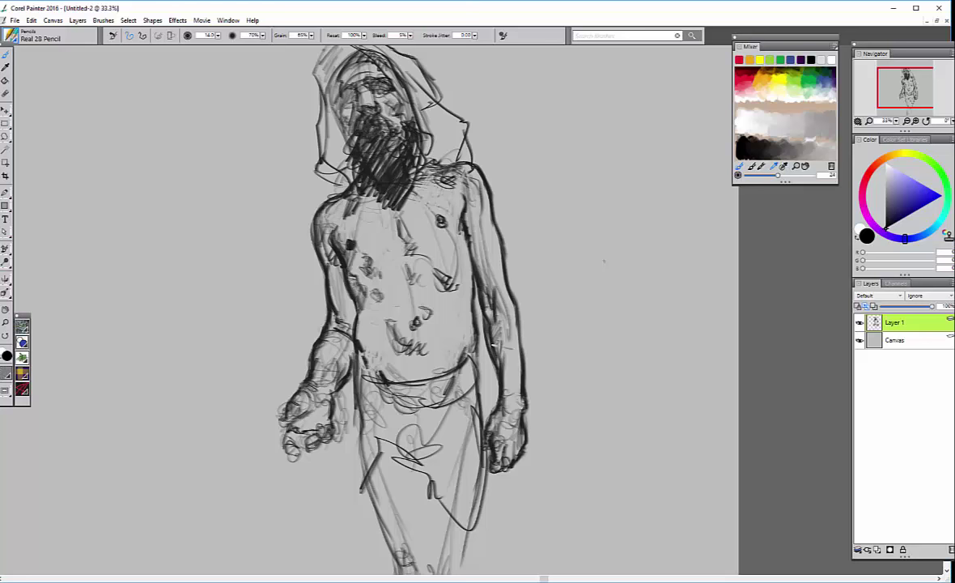
Hatch the hanging forearm and the armpit edge, and deepen the sternum shadow in the middle of the chest
drag(497, 352, 515, 377)
drag(502, 364, 526, 388)
drag(464, 235, 472, 267)
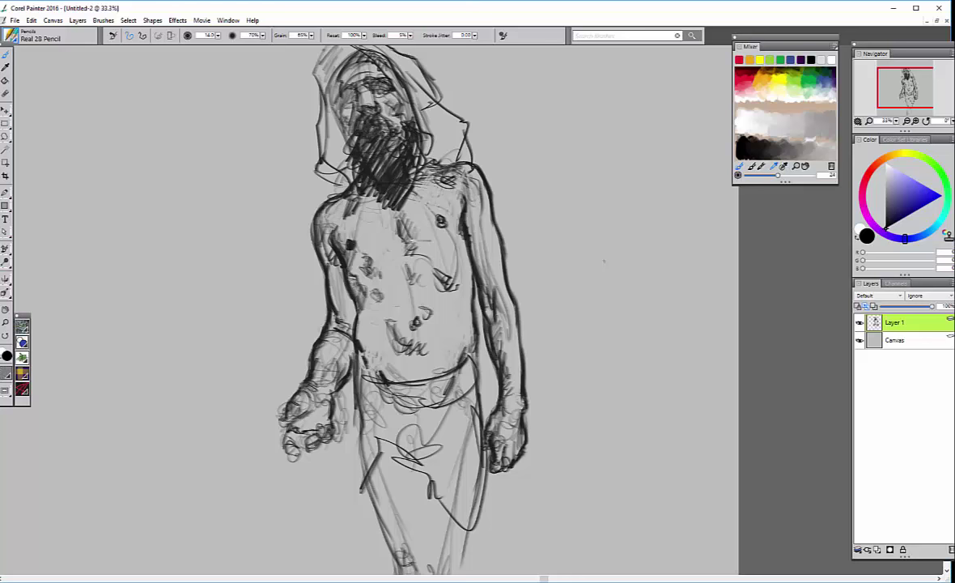
drag(401, 220, 416, 243)
drag(368, 212, 397, 243)
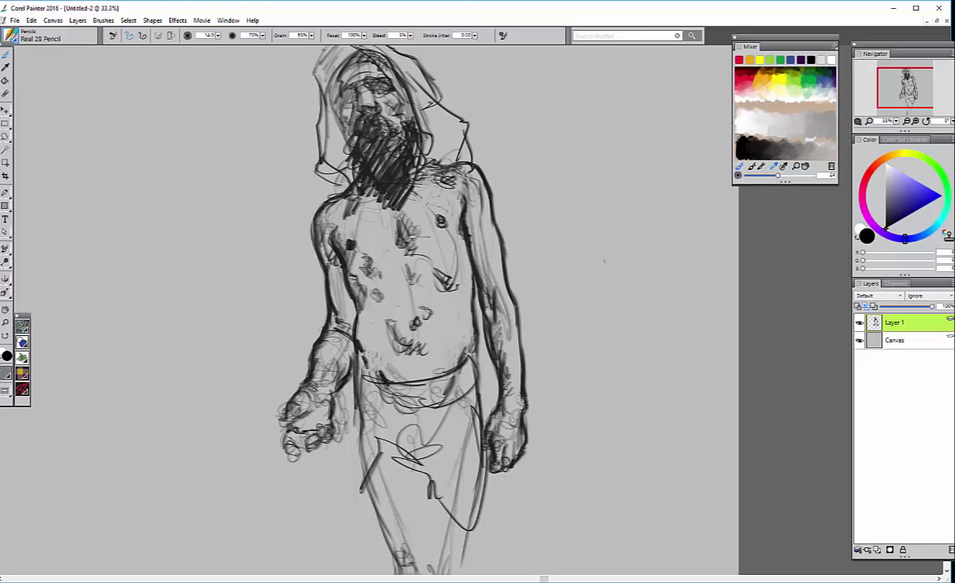
Darken the bent forearm's edge and define the thumb and curled fingers of its hand with heavier lines
mouse_move(272, 356)
mouse_down()
mouse_move(314, 381)
mouse_move(311, 333)
mouse_move(333, 335)
mouse_move(328, 350)
mouse_up()
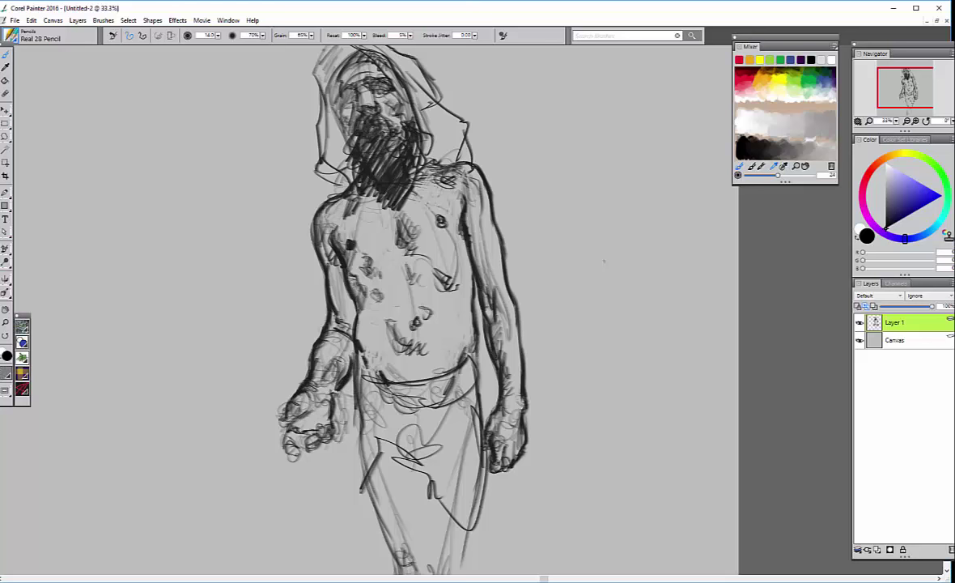
mouse_move(277, 383)
mouse_down()
mouse_move(291, 369)
mouse_move(290, 381)
mouse_up()
mouse_move(276, 417)
mouse_down()
mouse_move(293, 411)
mouse_move(293, 423)
mouse_move(308, 372)
mouse_move(310, 396)
mouse_up()
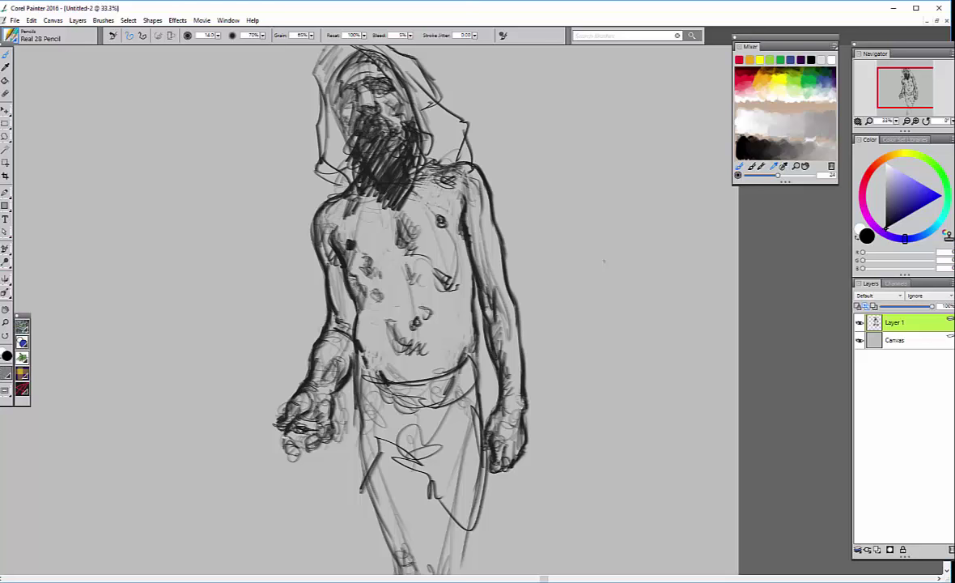
mouse_move(260, 405)
mouse_down()
mouse_move(280, 399)
mouse_move(281, 410)
mouse_up()
drag(301, 433, 314, 447)
mouse_move(308, 437)
mouse_down()
mouse_move(323, 446)
mouse_move(285, 455)
mouse_up()
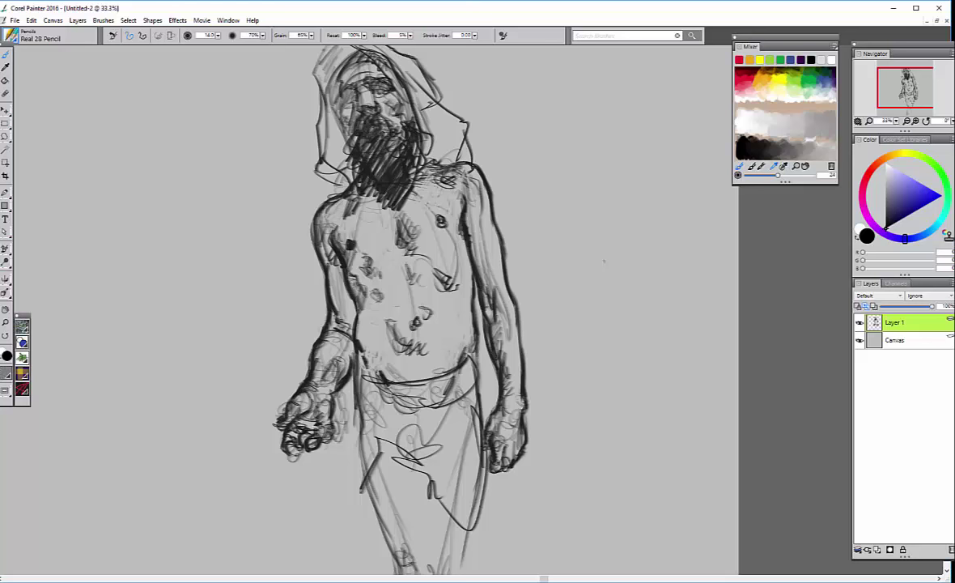
Reinforce the fingers of the bent arm's hand and add light hatching along the same arm above the elbow
drag(311, 420, 323, 429)
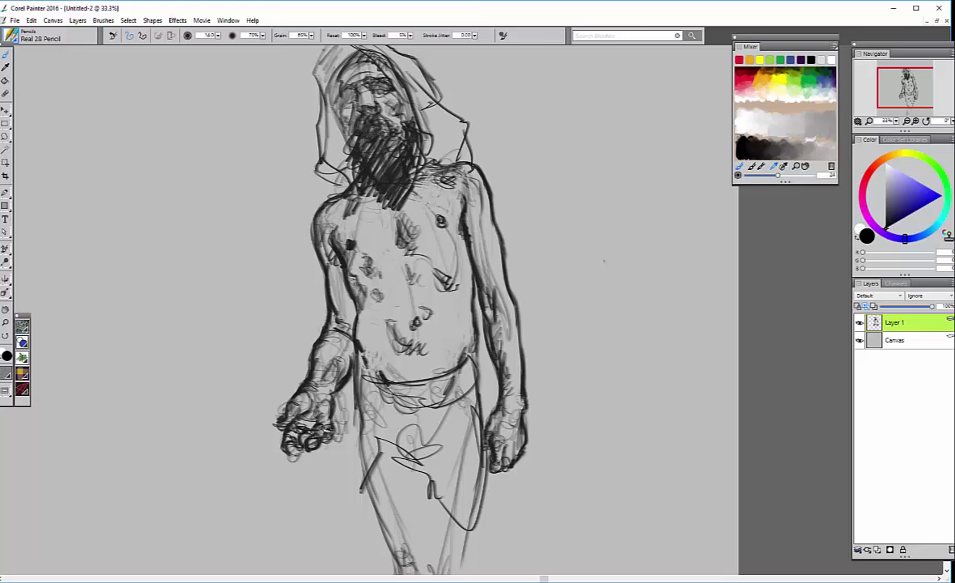
drag(299, 396, 319, 405)
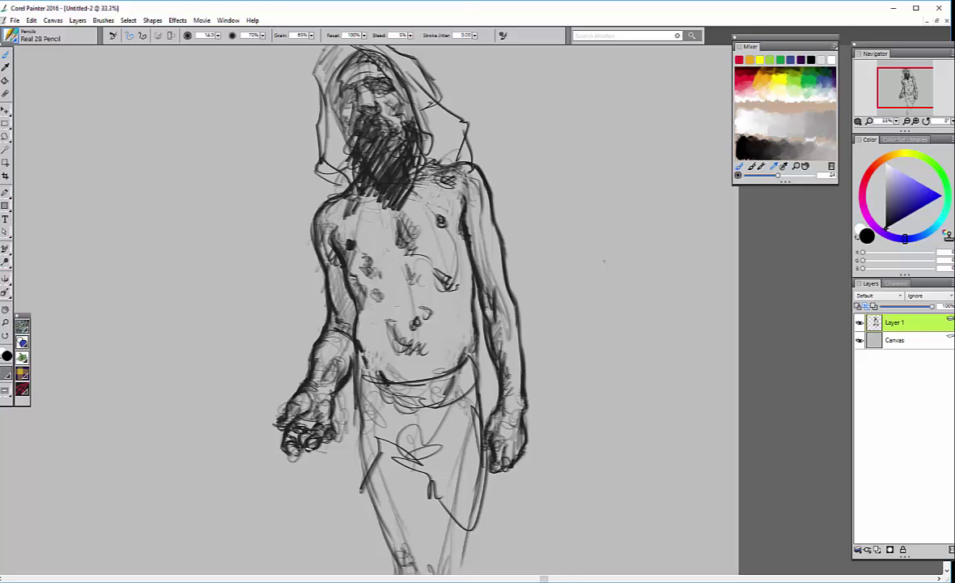
drag(268, 365, 278, 373)
Sketch a separate hand study beside the bent arm: a plain rectangle, and a tilted palm block with a curled thumb and fingertips
mouse_move(176, 383)
mouse_down()
mouse_move(220, 384)
mouse_move(224, 461)
mouse_up()
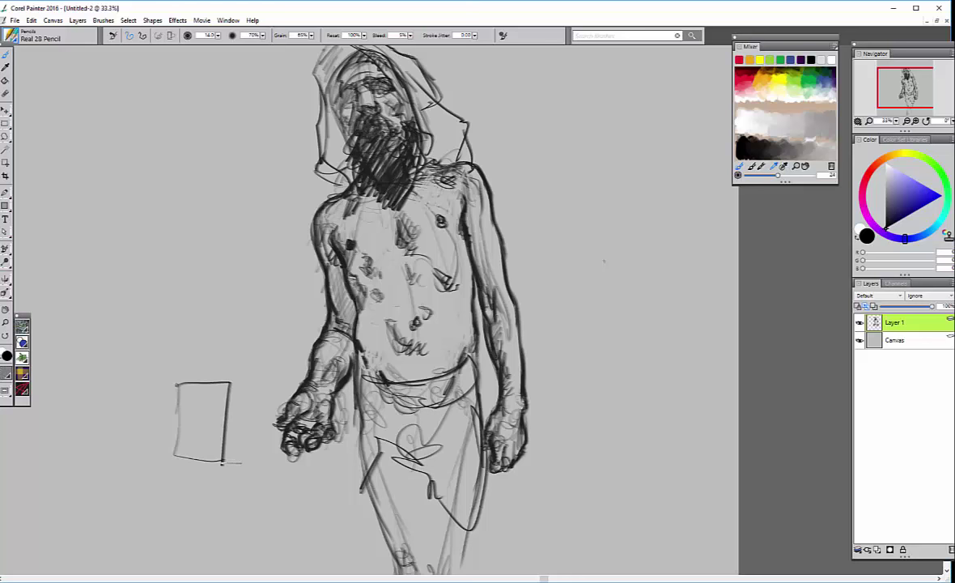
drag(230, 316, 227, 368)
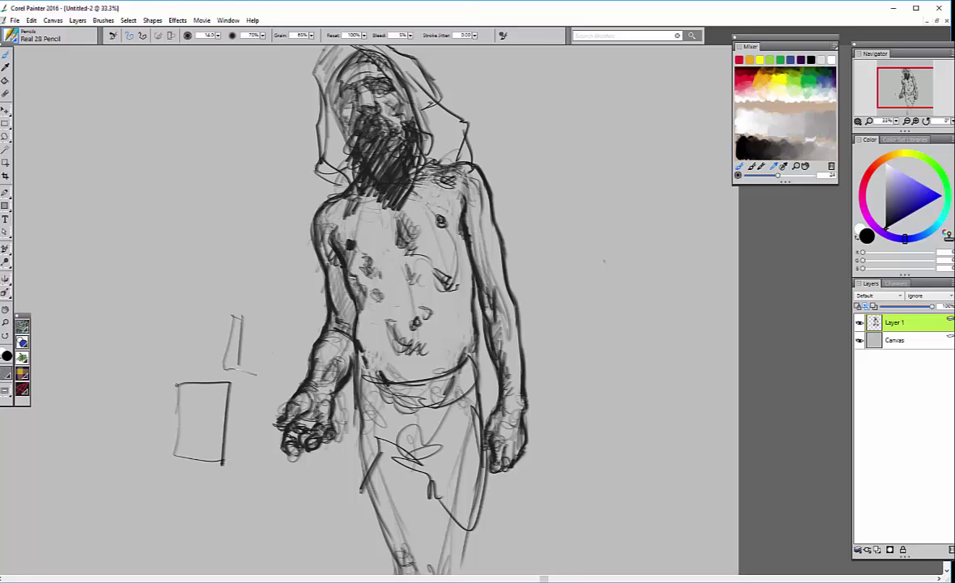
drag(233, 314, 275, 330)
drag(275, 332, 281, 379)
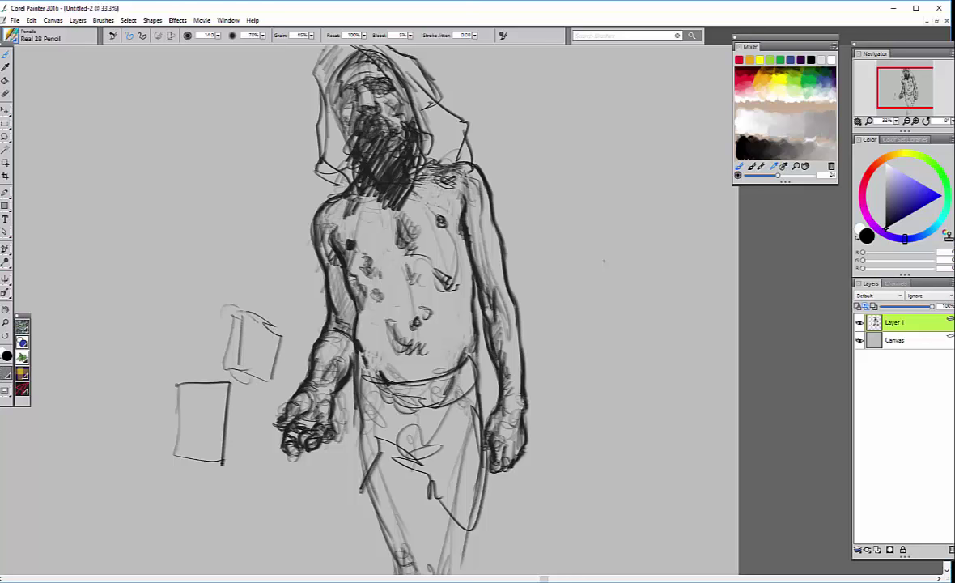
mouse_move(212, 317)
mouse_down()
mouse_move(243, 307)
mouse_move(214, 339)
mouse_up()
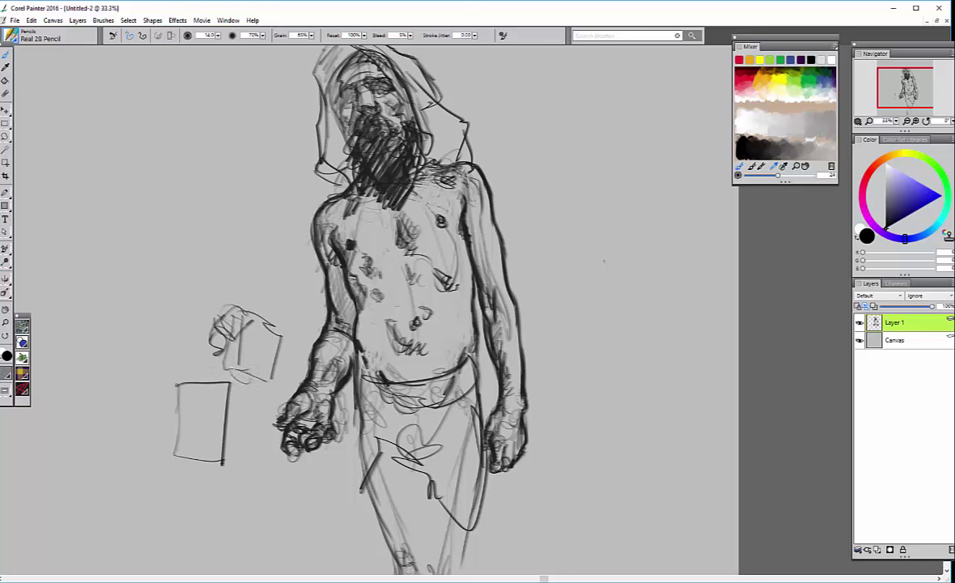
drag(212, 328, 217, 356)
drag(230, 368, 259, 382)
drag(238, 356, 271, 349)
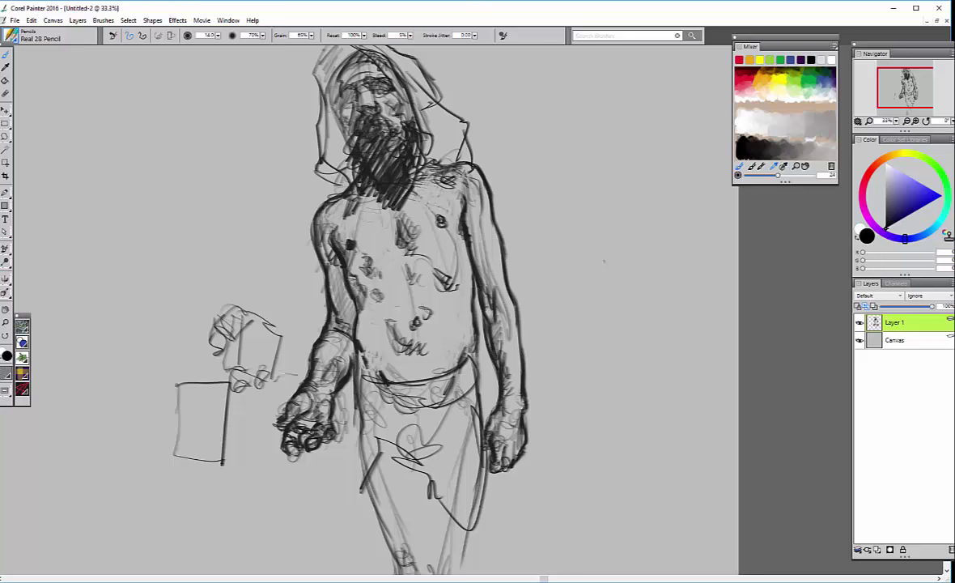
Round the hand study's outer contour, add its far finger, and extend the wrist into a rounded forearm above it
drag(250, 312, 287, 327)
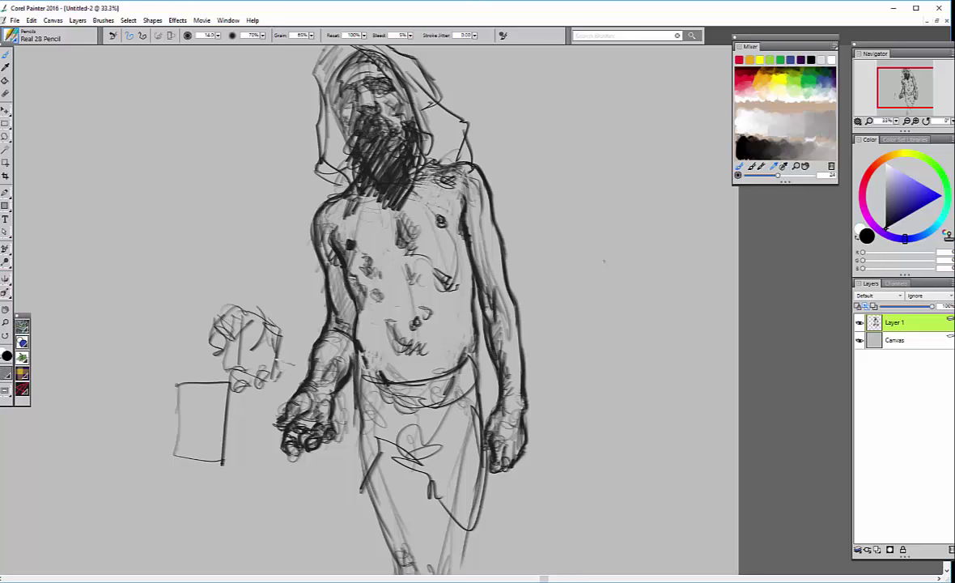
drag(276, 328, 287, 372)
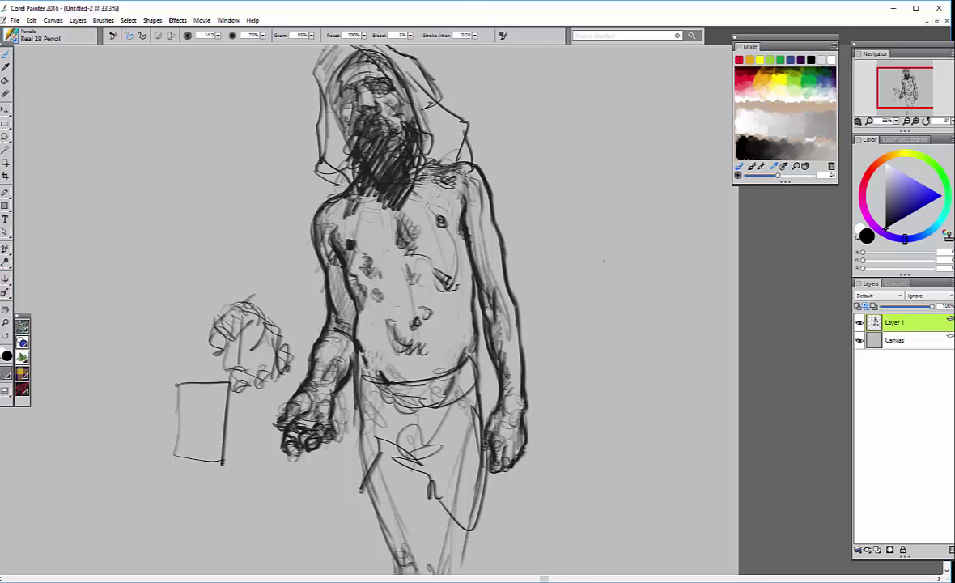
drag(229, 312, 258, 275)
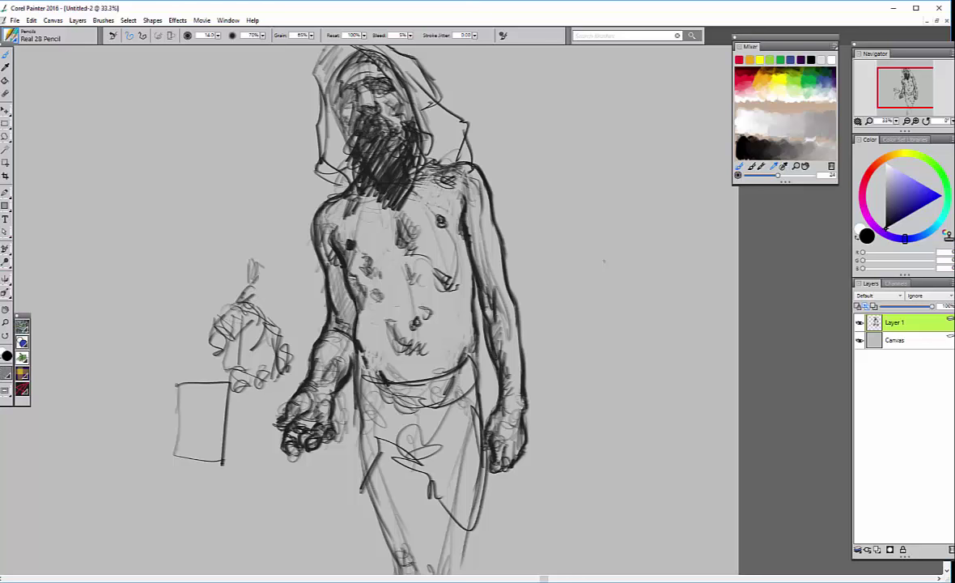
drag(280, 225, 253, 279)
drag(296, 249, 284, 300)
drag(300, 249, 294, 294)
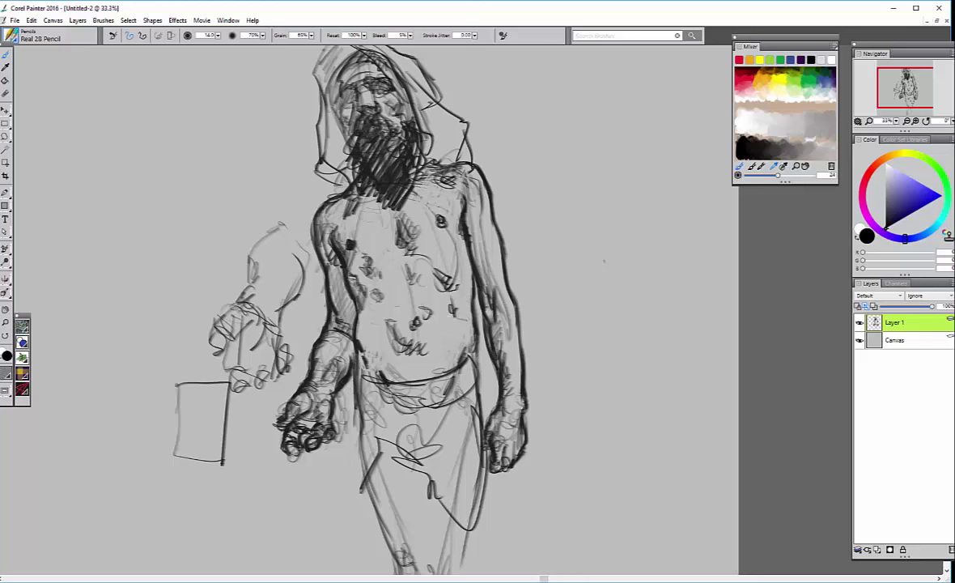
Add shading marks to the sides of the abdomen and darken the waist and outer thigh line below the bent arm
drag(450, 295, 454, 317)
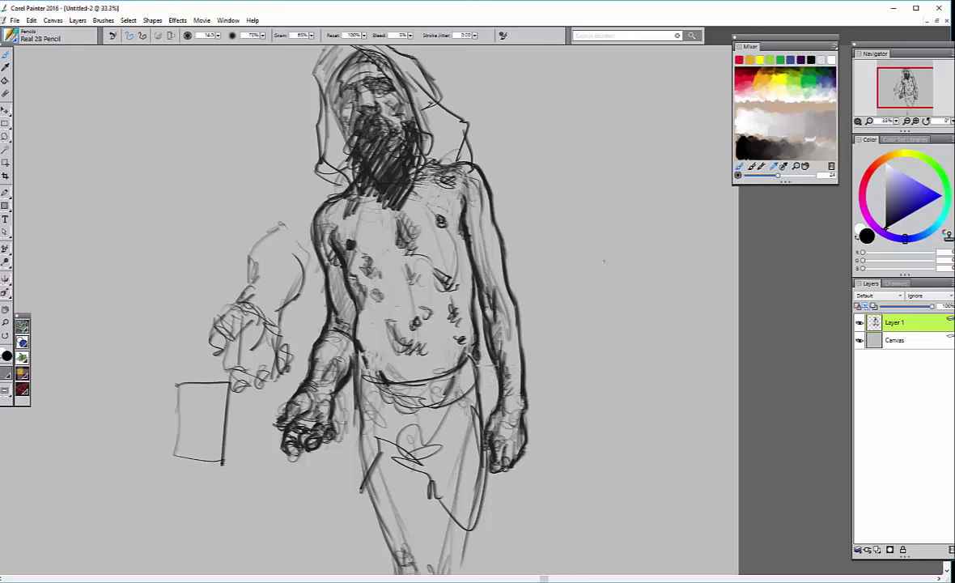
drag(344, 330, 362, 347)
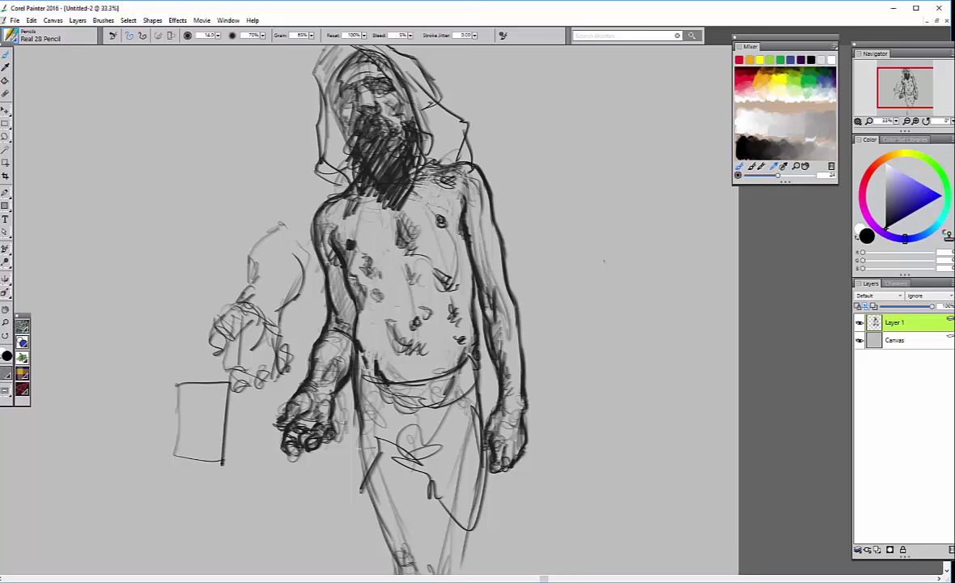
drag(364, 411, 356, 502)
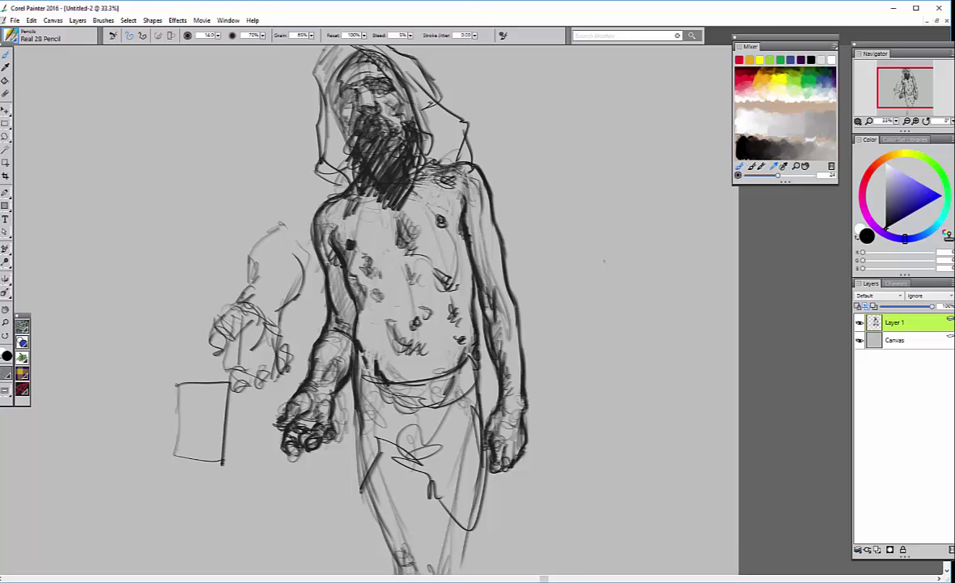
Hatch the hood's interior beside the face and extend its edge down to the bent arm's shoulder
drag(332, 81, 320, 114)
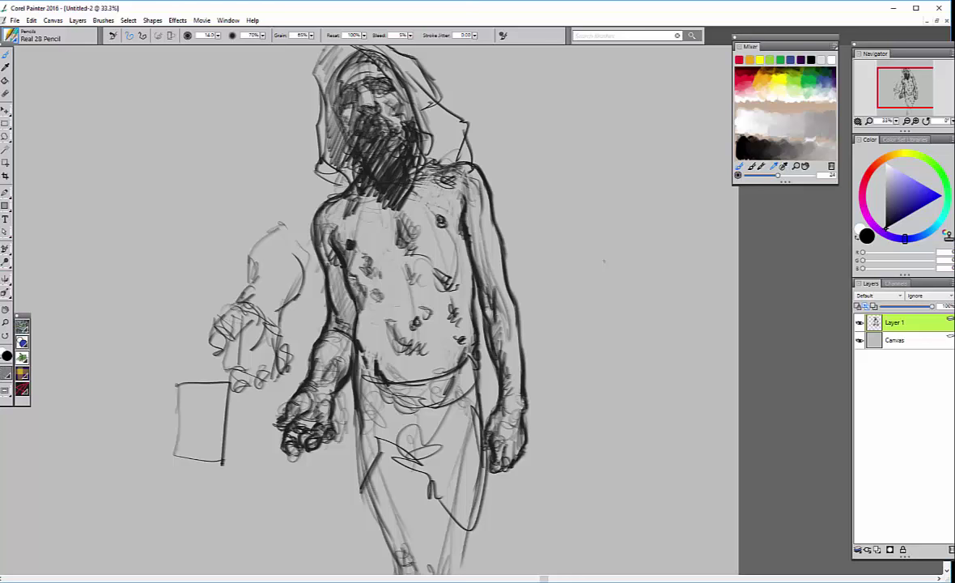
drag(311, 97, 327, 162)
drag(315, 120, 320, 194)
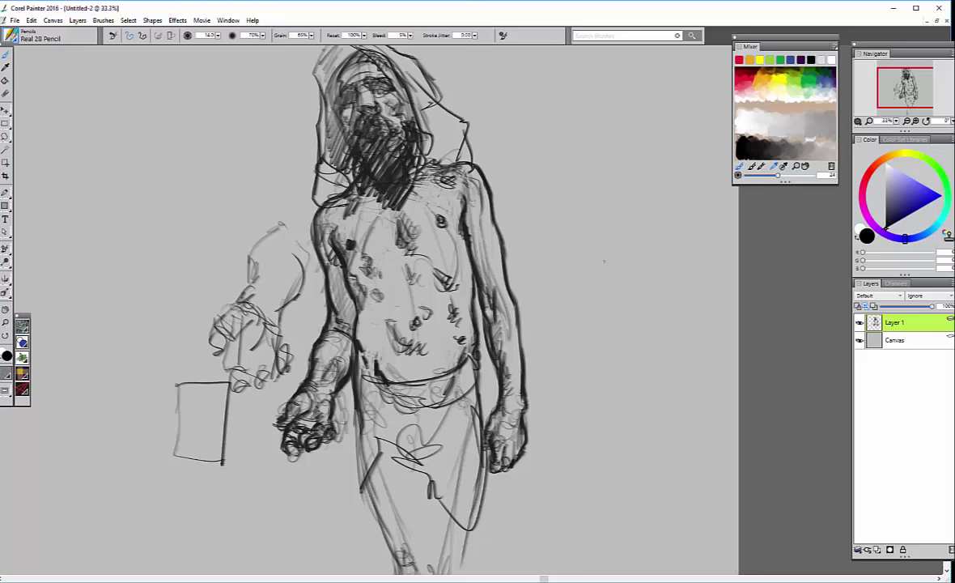
Hatch the upper chest beside the bent arm's shoulder and fill the beard with denser, darker strokes
drag(356, 190, 332, 235)
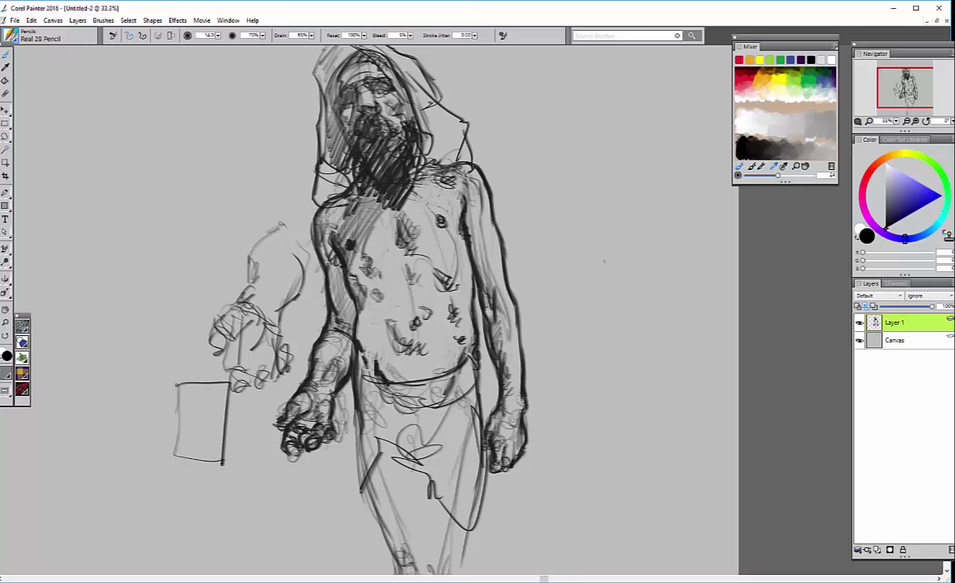
drag(350, 193, 326, 236)
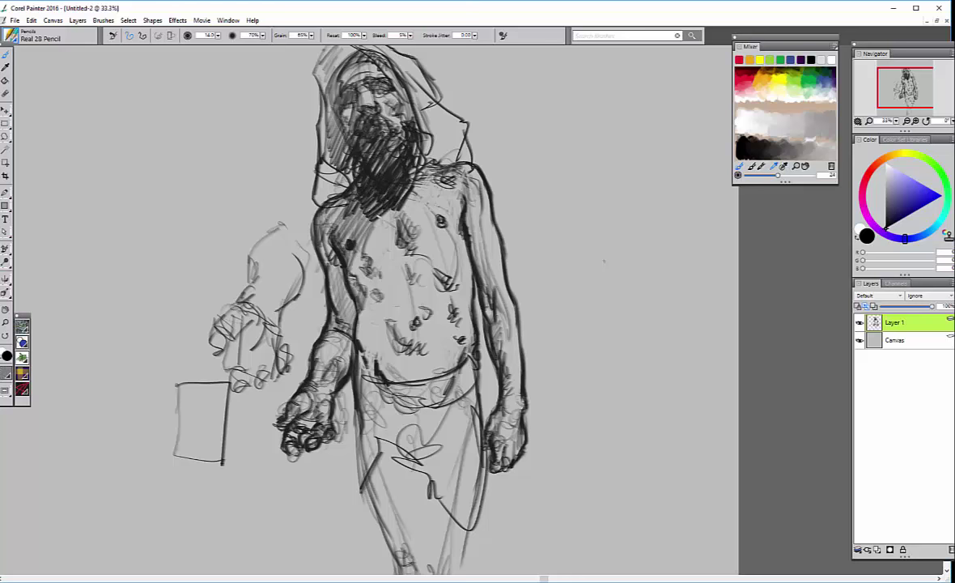
drag(403, 146, 375, 185)
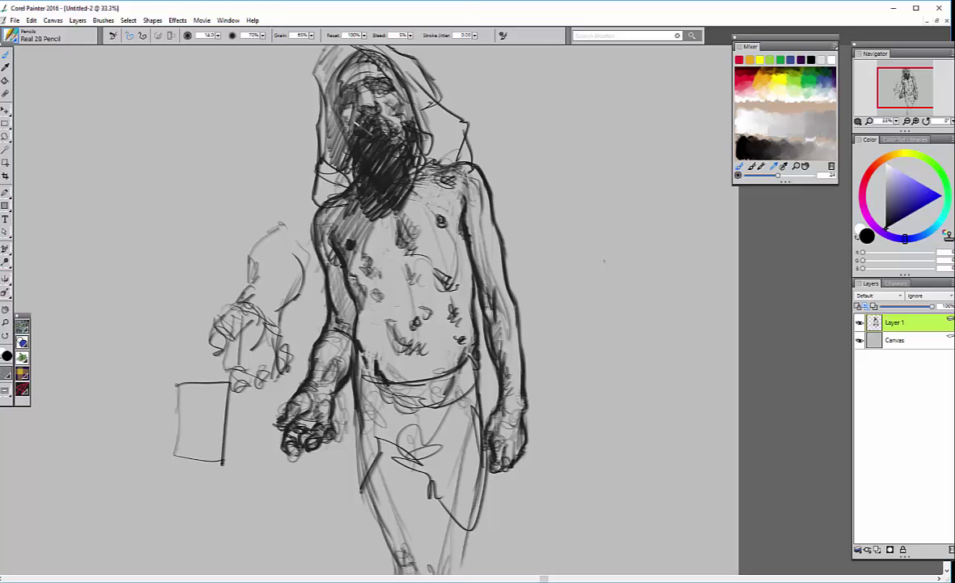
mouse_move(349, 134)
mouse_down()
mouse_move(385, 110)
mouse_move(381, 101)
mouse_move(386, 143)
mouse_move(324, 133)
mouse_move(318, 144)
mouse_move(328, 142)
mouse_move(335, 166)
mouse_move(307, 122)
mouse_up()
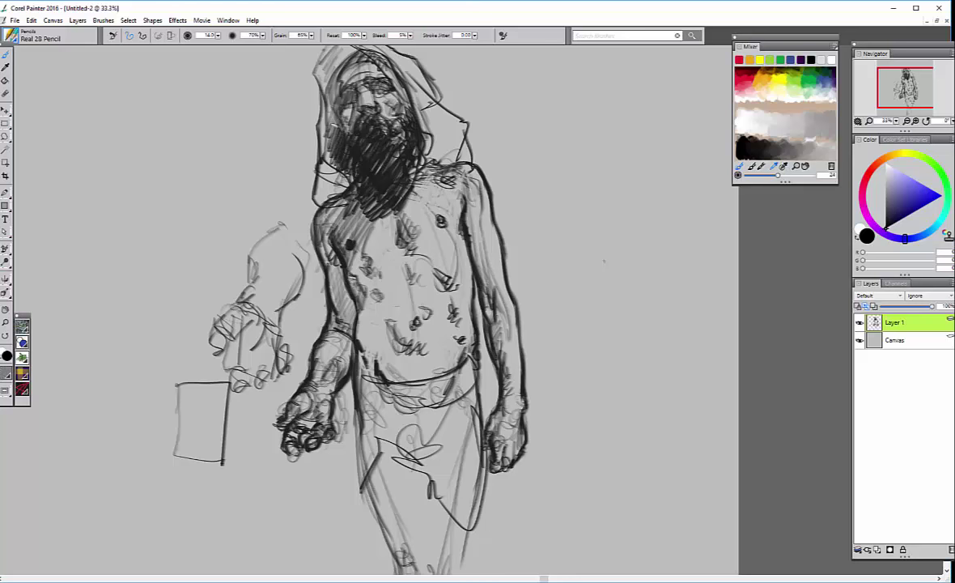
mouse_move(377, 96)
mouse_down()
mouse_move(411, 150)
mouse_move(316, 194)
mouse_move(344, 211)
mouse_up()
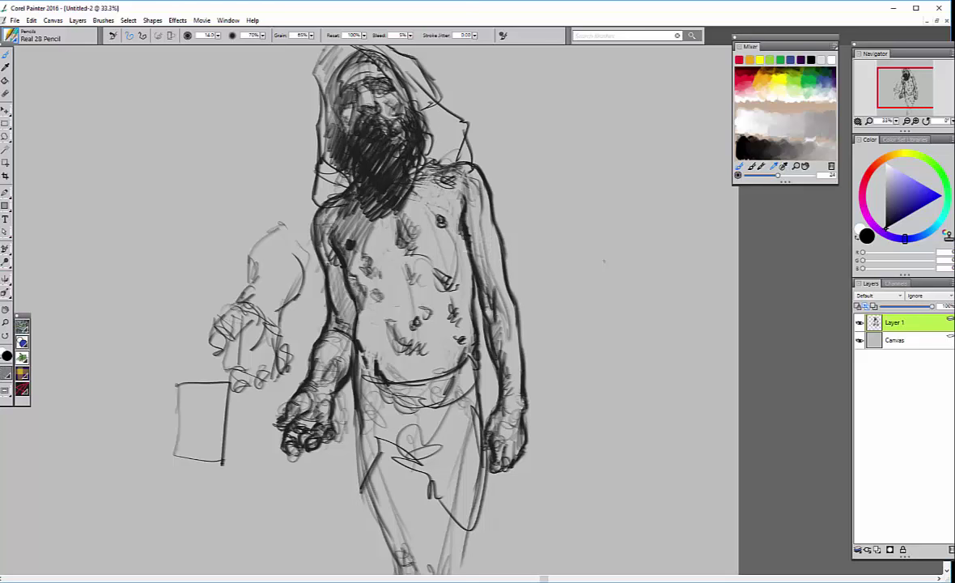
Hatch the hanging upper arm lightly and shade the abdomen with strokes around the navel and below the sternum
mouse_move(453, 193)
mouse_down()
mouse_move(457, 212)
mouse_move(469, 203)
mouse_move(514, 217)
mouse_up()
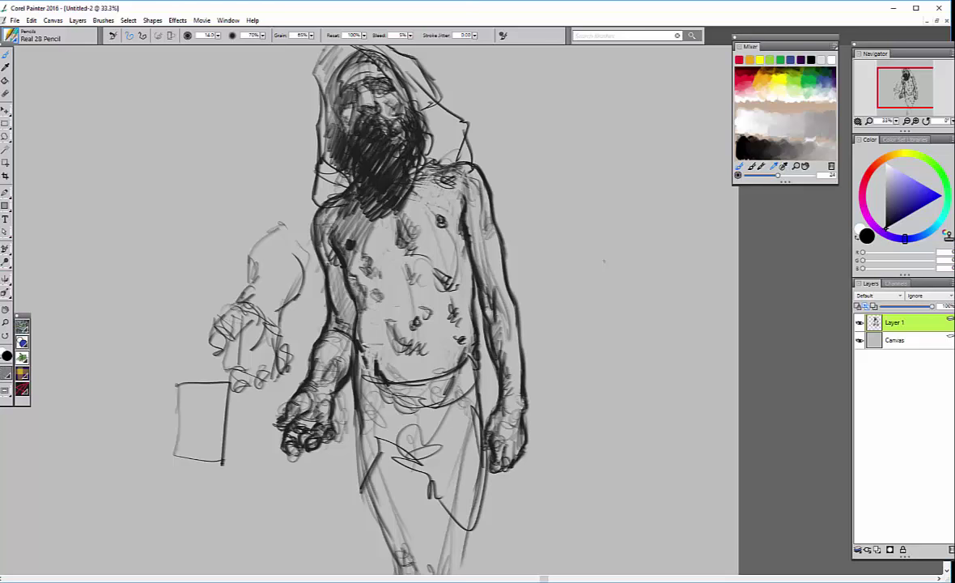
drag(381, 358, 390, 379)
mouse_move(368, 318)
mouse_down()
mouse_move(386, 337)
mouse_move(414, 313)
mouse_up()
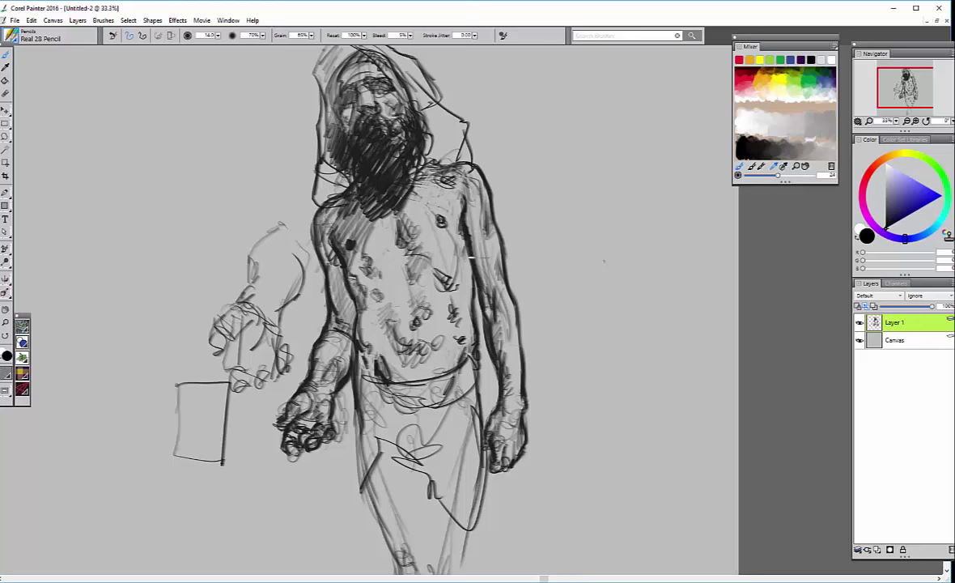
Lighten the rib line below the sternum with the sampled canvas grey, and restore black as the drawing colour
alt+click(437, 248)
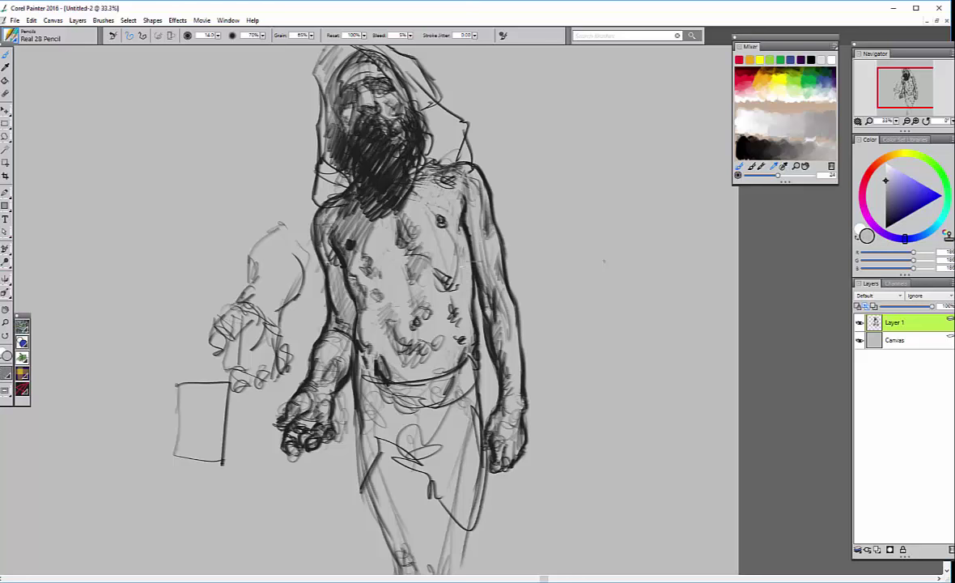
drag(429, 243, 421, 225)
click(810, 60)
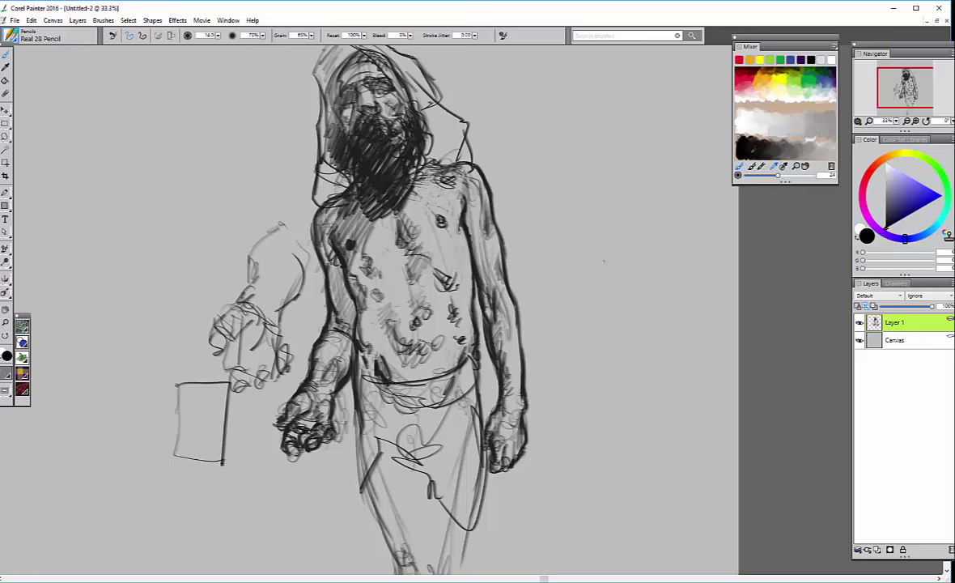
Draw a heavy outer contour for the leg below the hanging hand, from the hip past the knee to the lower calf
mouse_move(599, 364)
mouse_down()
mouse_move(609, 333)
mouse_move(602, 265)
mouse_move(587, 271)
mouse_up()
drag(462, 267, 466, 303)
drag(428, 268, 434, 299)
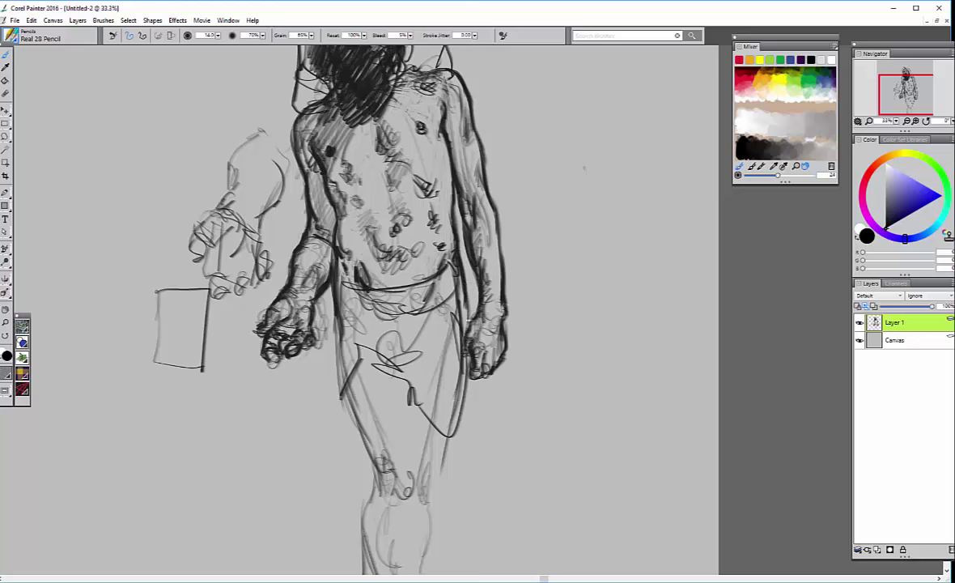
drag(466, 356, 453, 474)
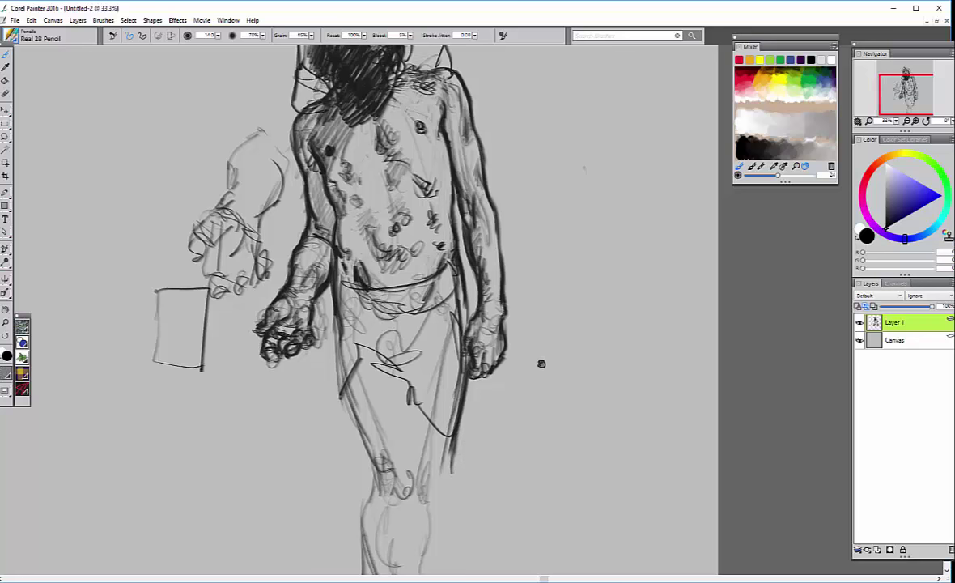
scroll(539, 362, down, 3)
mouse_move(458, 374)
mouse_down()
mouse_move(458, 450)
mouse_move(458, 415)
mouse_move(446, 490)
mouse_up()
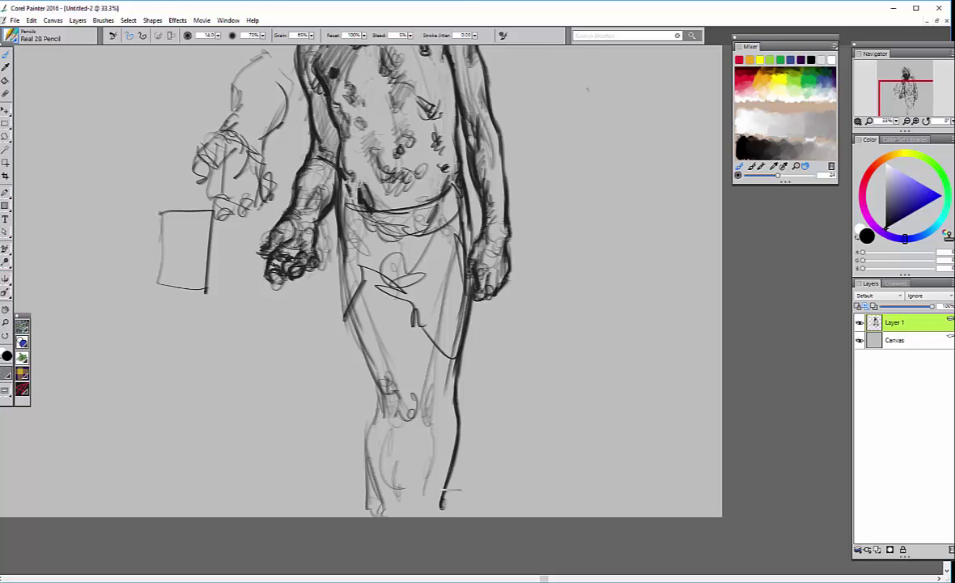
Darken the opposite leg's outer contour from hip to calf and shade around its knee
mouse_move(315, 202)
mouse_down()
mouse_move(317, 242)
mouse_move(338, 267)
mouse_move(343, 295)
mouse_move(341, 242)
mouse_up()
mouse_move(341, 299)
mouse_down()
mouse_move(366, 397)
mouse_move(357, 350)
mouse_move(368, 378)
mouse_up()
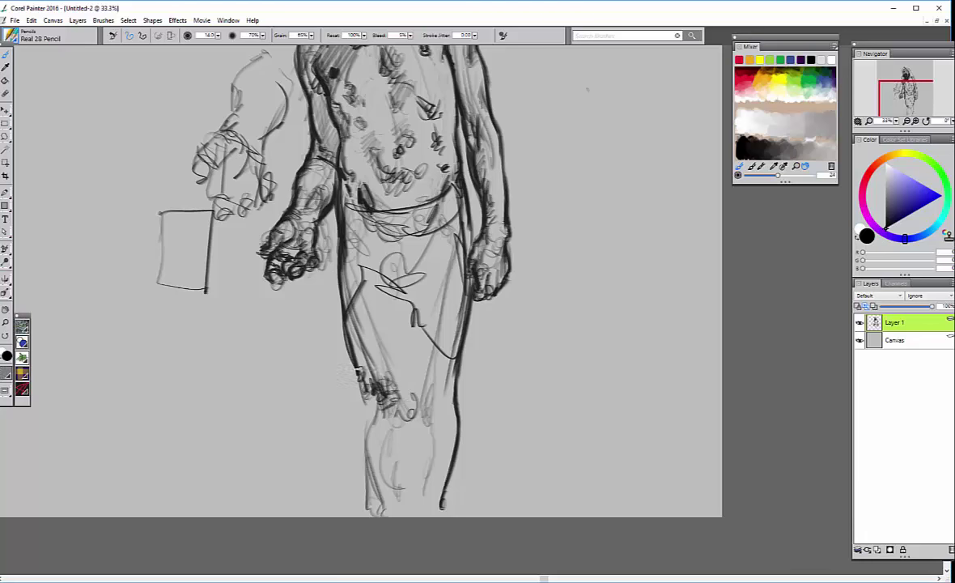
drag(358, 368, 356, 509)
mouse_move(361, 423)
mouse_down()
mouse_move(356, 510)
mouse_move(357, 474)
mouse_up()
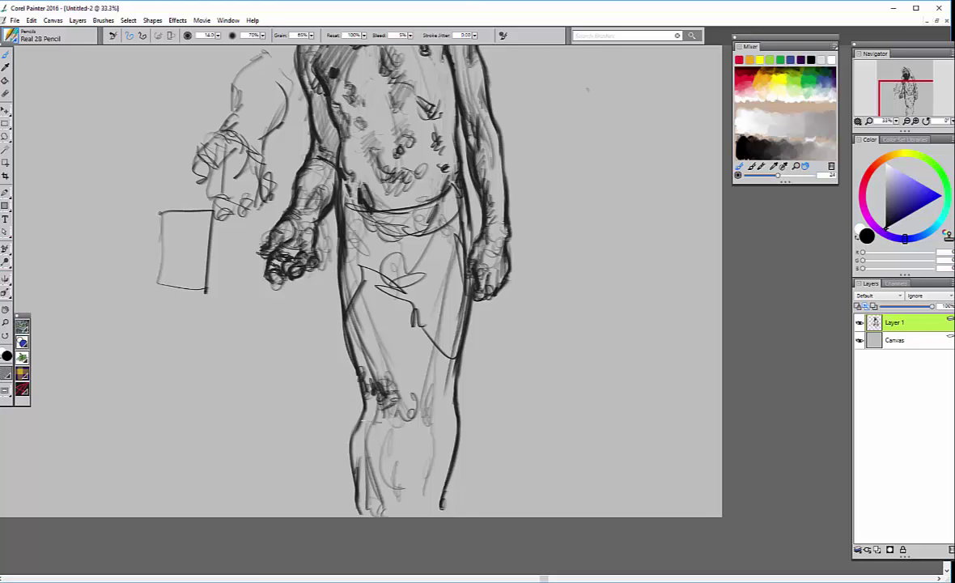
Hatch the folds below the loincloth's waistband and define the inner leg contours, kneecap and calves
mouse_move(340, 211)
mouse_down()
mouse_move(396, 243)
mouse_move(323, 191)
mouse_up()
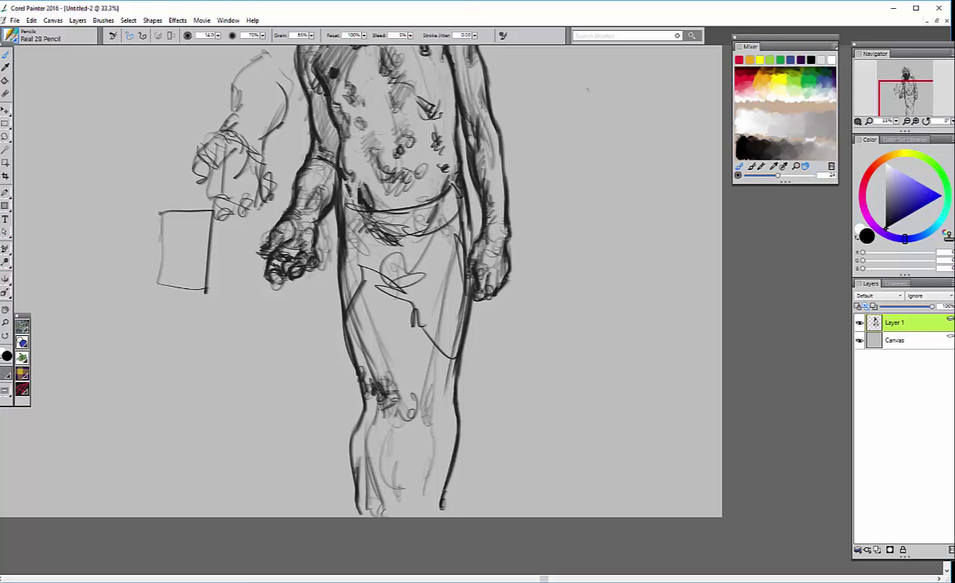
mouse_move(402, 308)
mouse_down()
mouse_move(411, 400)
mouse_move(385, 511)
mouse_move(353, 513)
mouse_up()
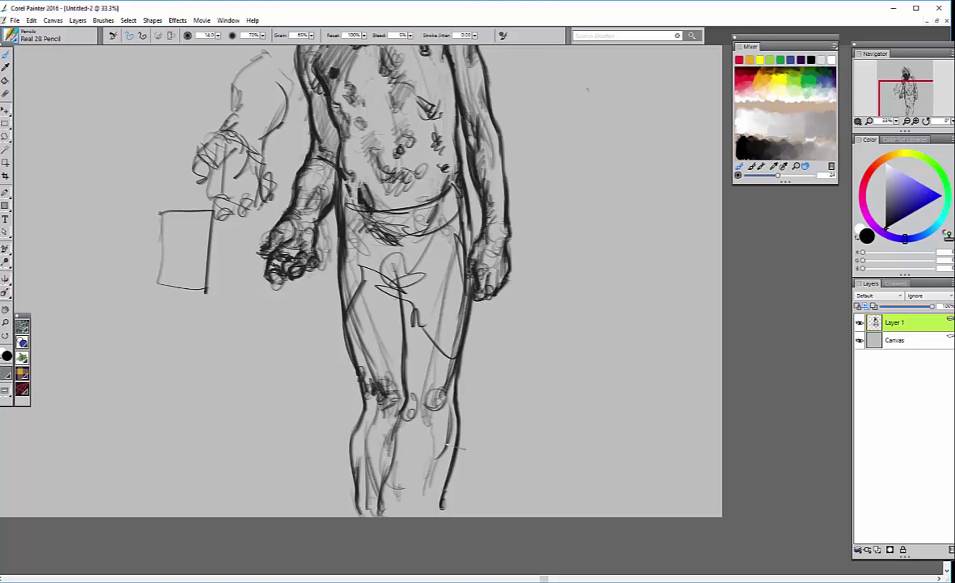
drag(450, 437, 435, 508)
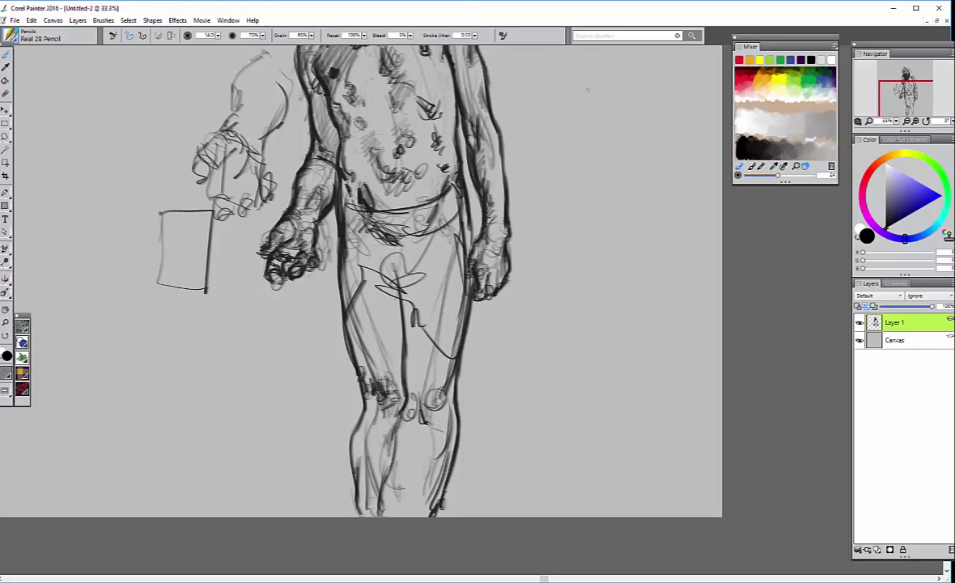
drag(427, 404, 422, 427)
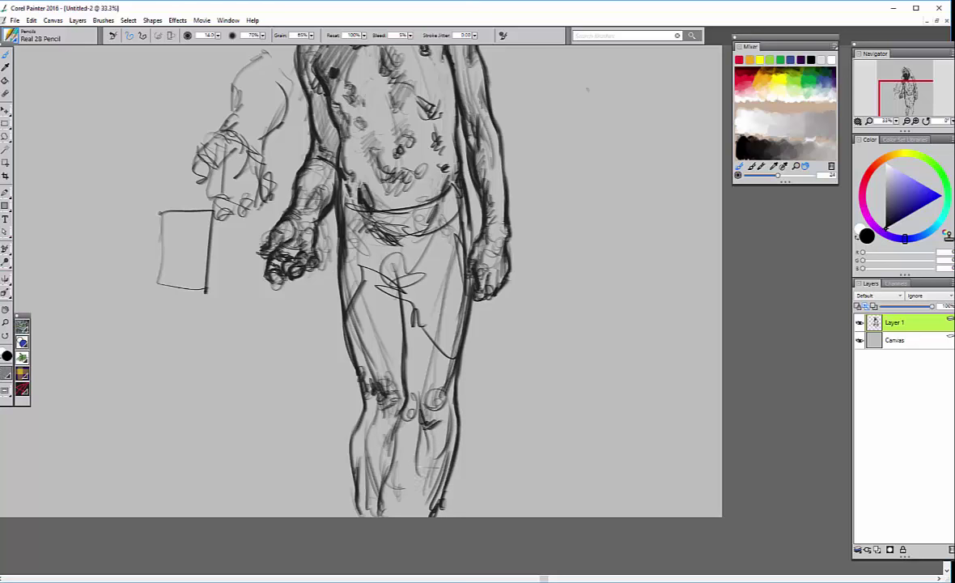
drag(437, 509, 458, 509)
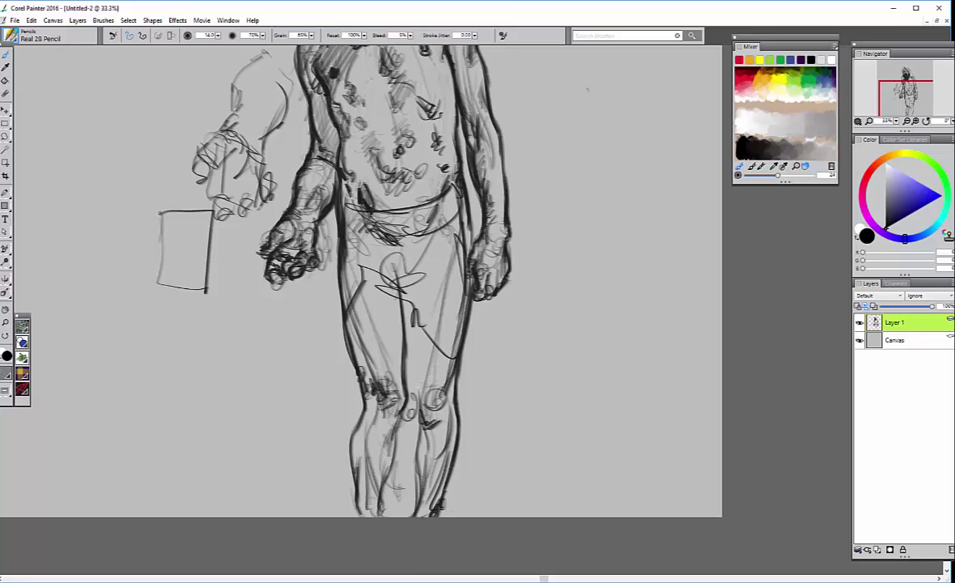
Sample the canvas grey and lighten the construction lines inside the reaching arm's forearm and wrist
scroll(589, 405, up, 5)
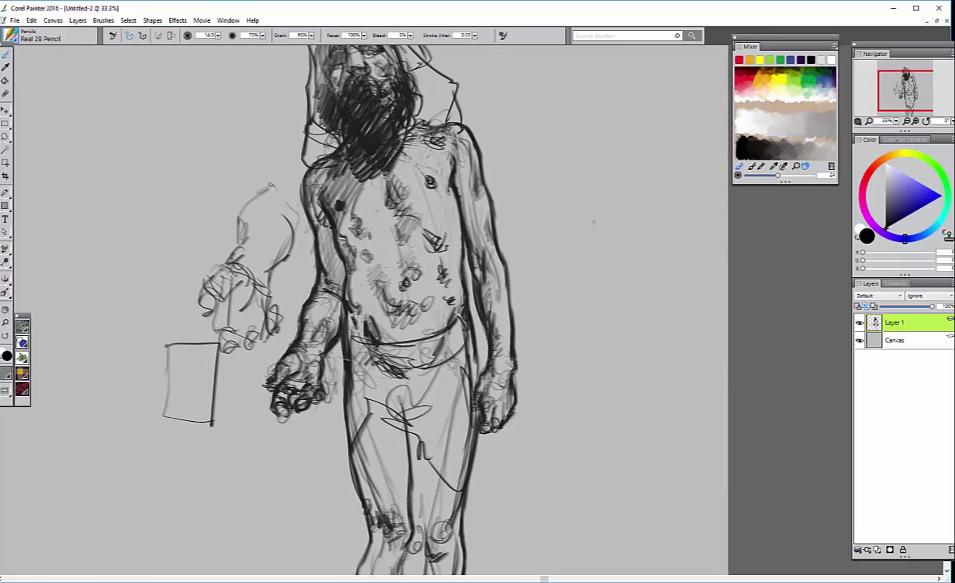
alt+click(593, 221)
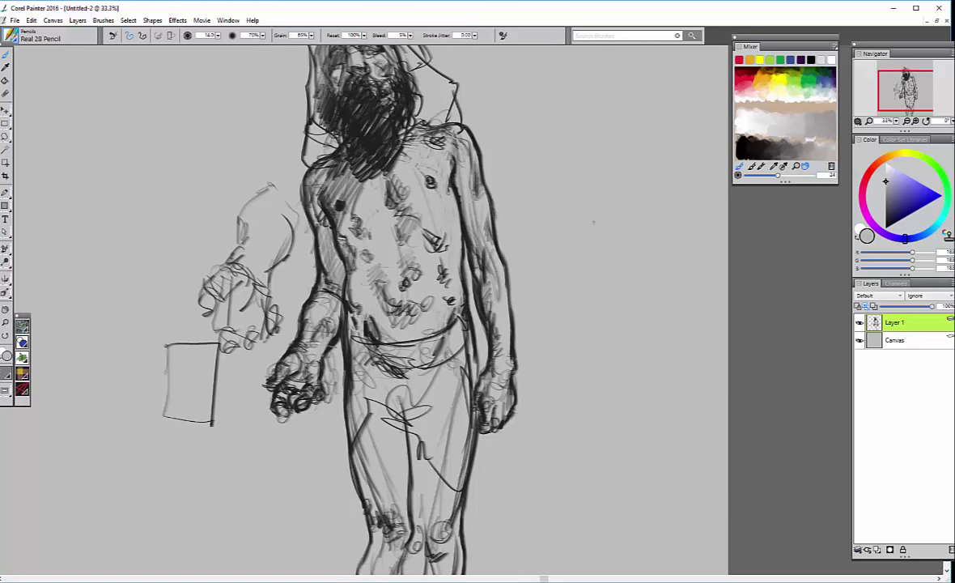
drag(323, 357, 333, 346)
mouse_move(284, 271)
mouse_down()
mouse_move(306, 283)
mouse_move(283, 328)
mouse_move(261, 336)
mouse_move(279, 324)
mouse_up()
drag(279, 329, 283, 337)
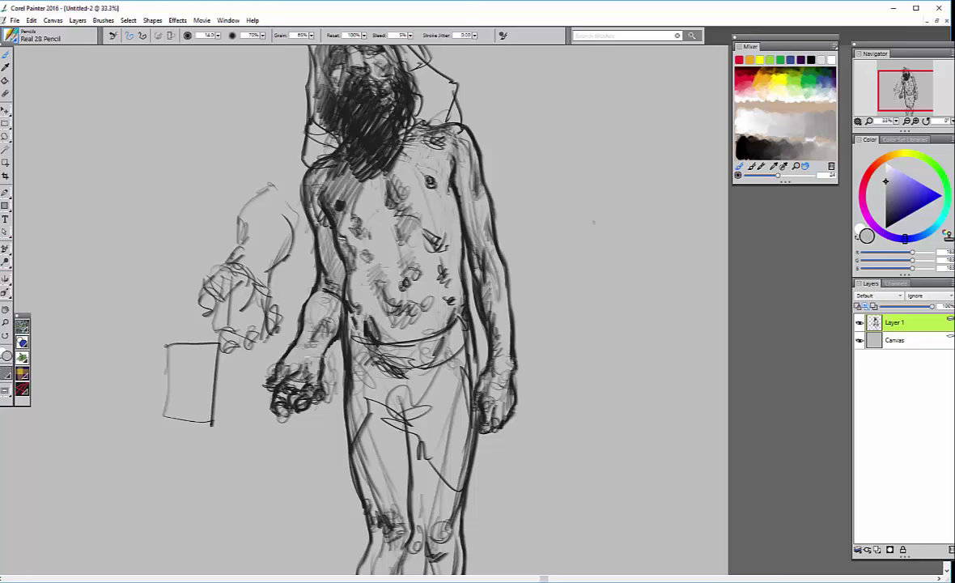
Lighten the stray lines inside the hanging arm and around the collarbone and shoulder with the canvas grey
drag(452, 235, 456, 255)
mouse_move(450, 214)
mouse_down()
mouse_move(469, 233)
mouse_move(439, 231)
mouse_up()
drag(435, 178, 437, 217)
drag(440, 220, 454, 222)
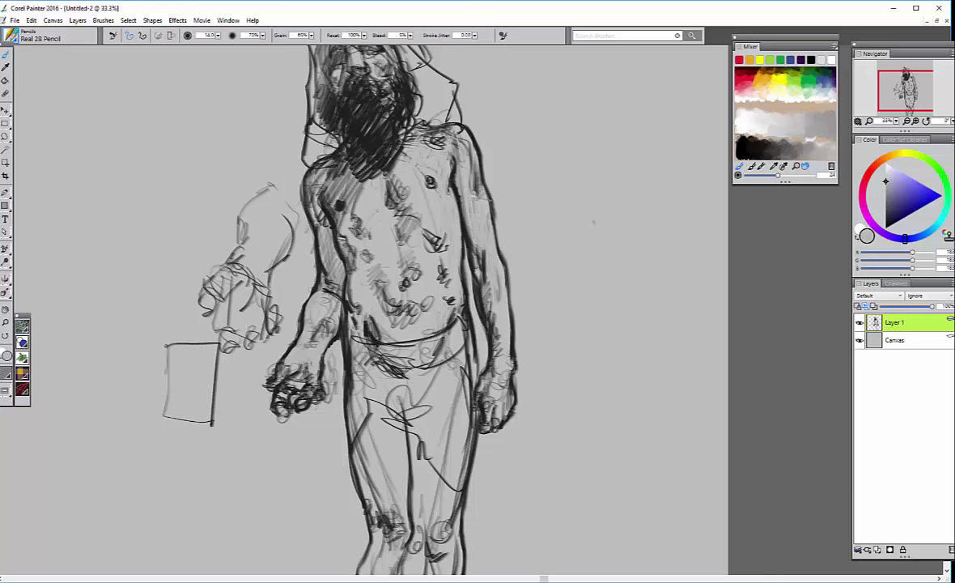
mouse_move(424, 168)
mouse_down()
mouse_move(427, 197)
mouse_move(431, 185)
mouse_up()
mouse_move(416, 138)
mouse_down()
mouse_move(420, 153)
mouse_move(437, 132)
mouse_move(417, 150)
mouse_move(430, 136)
mouse_move(379, 133)
mouse_move(387, 139)
mouse_move(395, 123)
mouse_move(418, 129)
mouse_up()
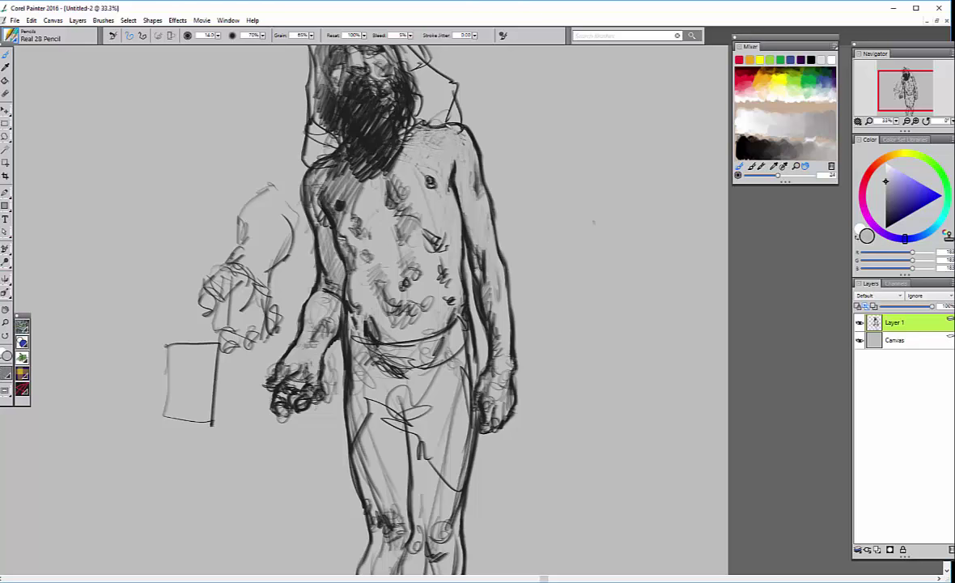
mouse_move(455, 264)
mouse_down()
mouse_move(458, 283)
mouse_move(447, 277)
mouse_move(469, 302)
mouse_move(458, 306)
mouse_move(458, 332)
mouse_up()
Clean up the upper arm, elbow and forearm of the reaching arm with the canvas grey
mouse_move(305, 199)
mouse_down()
mouse_move(315, 240)
mouse_move(301, 201)
mouse_move(304, 209)
mouse_move(344, 141)
mouse_move(290, 191)
mouse_move(294, 185)
mouse_up()
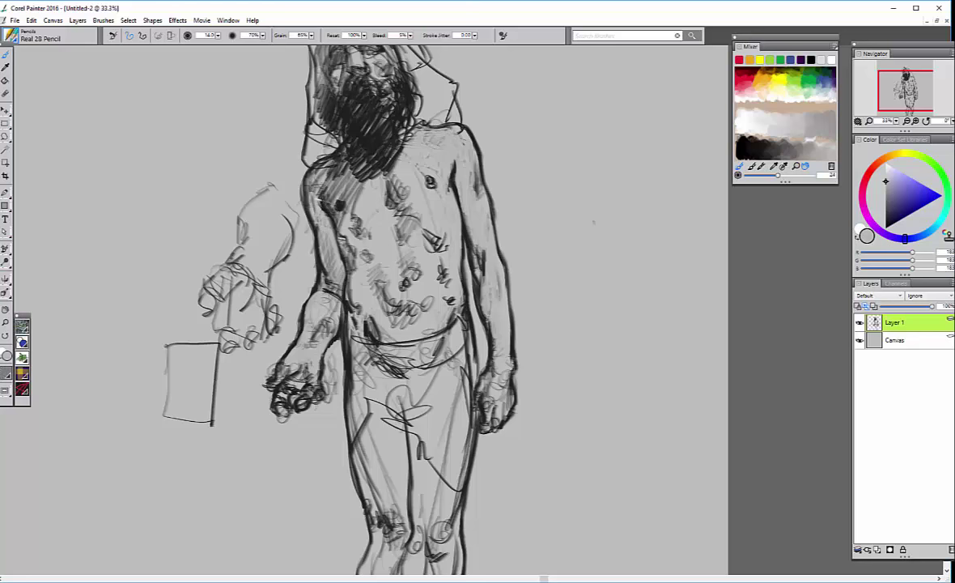
drag(306, 249, 315, 256)
drag(279, 183, 292, 259)
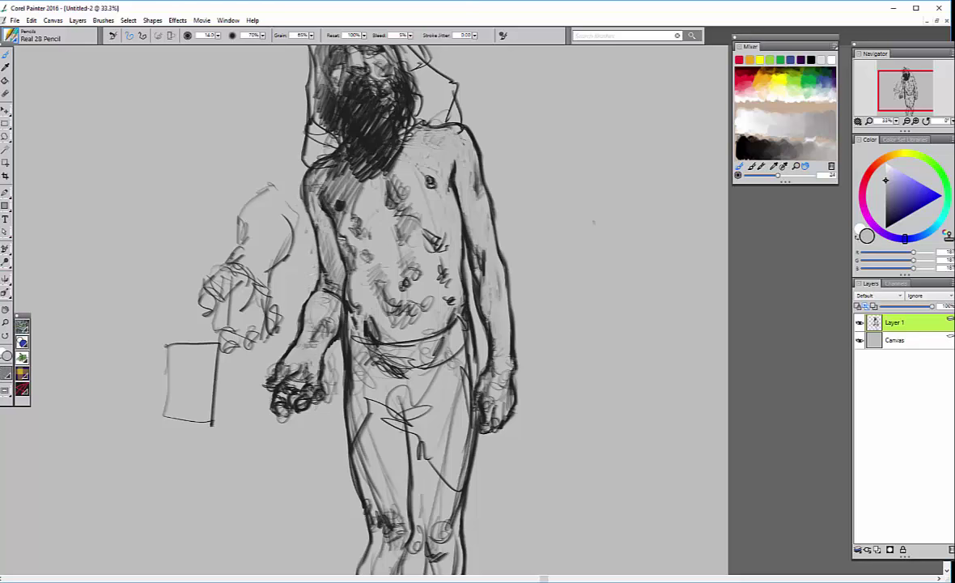
mouse_move(299, 266)
mouse_down()
mouse_move(270, 318)
mouse_move(318, 333)
mouse_move(308, 332)
mouse_move(318, 306)
mouse_move(318, 334)
mouse_up()
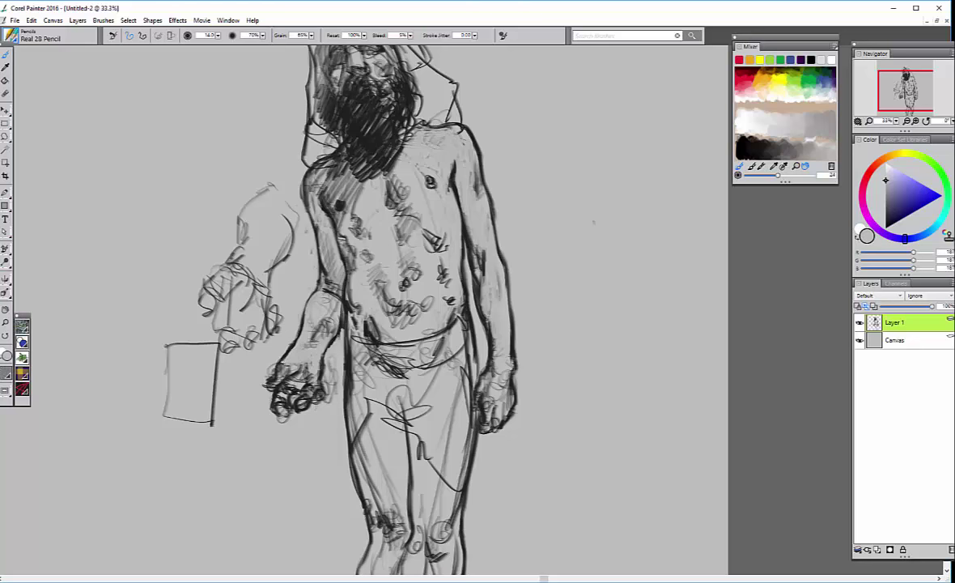
mouse_move(273, 354)
mouse_down()
mouse_move(259, 344)
mouse_move(250, 353)
mouse_move(283, 324)
mouse_up()
Switch to black and hatch shadows on the reaching arm, chest, hanging arm and crown of the hood
click(811, 59)
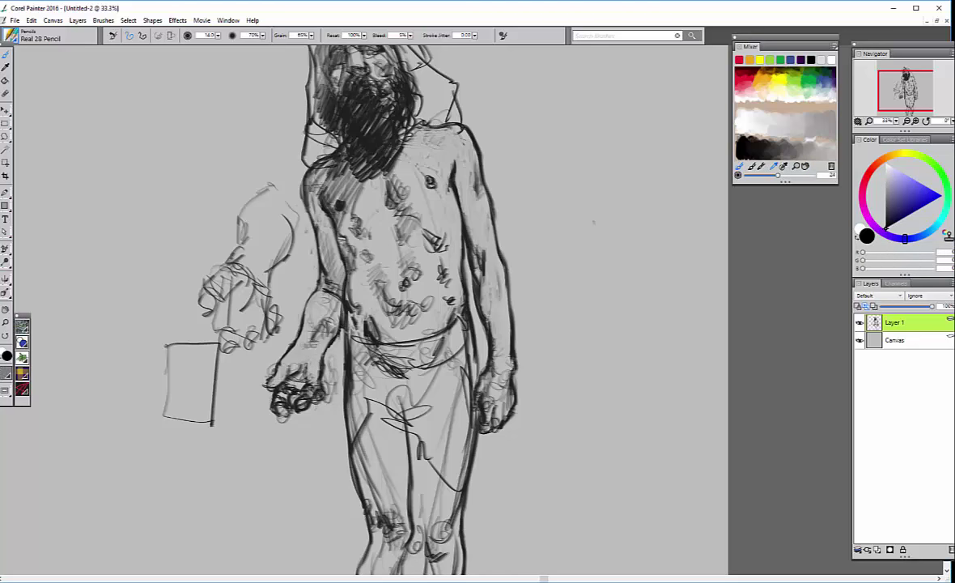
mouse_move(313, 315)
mouse_down()
mouse_move(301, 294)
mouse_move(317, 288)
mouse_move(298, 272)
mouse_move(292, 304)
mouse_move(272, 318)
mouse_move(283, 325)
mouse_move(264, 326)
mouse_move(258, 346)
mouse_move(292, 272)
mouse_move(324, 246)
mouse_move(291, 194)
mouse_move(328, 235)
mouse_move(343, 199)
mouse_up()
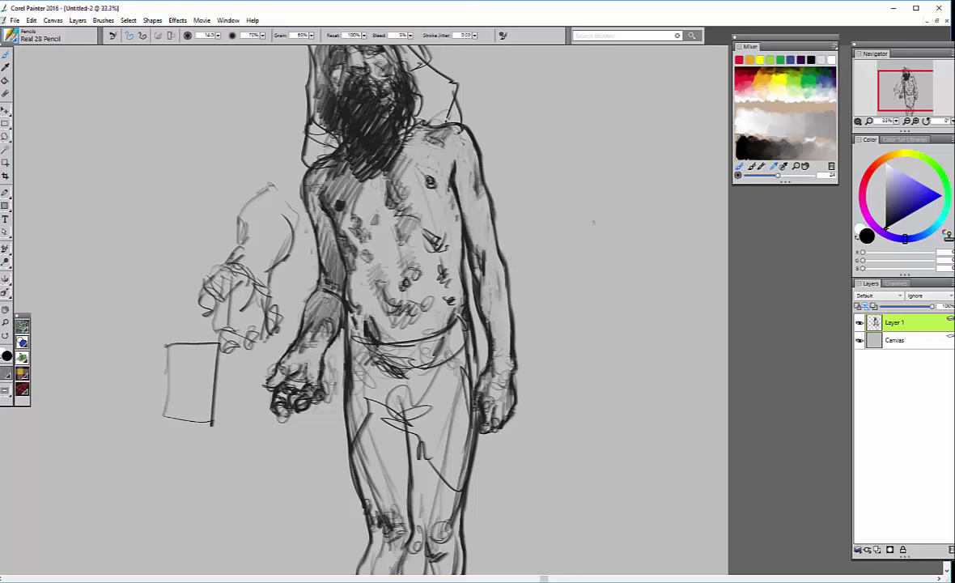
mouse_move(421, 161)
mouse_down()
mouse_move(424, 176)
mouse_move(467, 207)
mouse_move(478, 257)
mouse_up()
drag(478, 295, 496, 354)
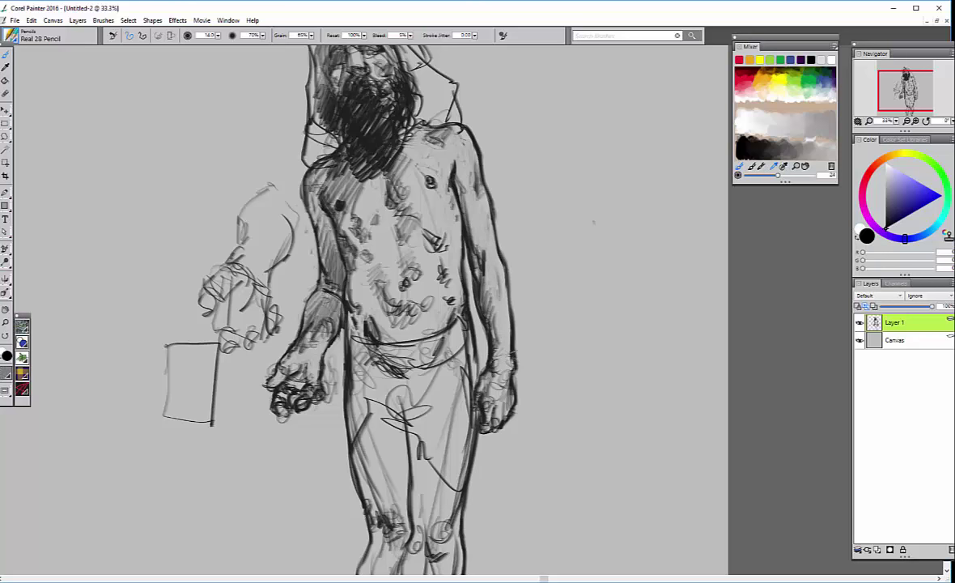
mouse_move(567, 220)
mouse_down()
mouse_move(618, 299)
mouse_move(612, 392)
mouse_move(613, 356)
mouse_move(592, 356)
mouse_up()
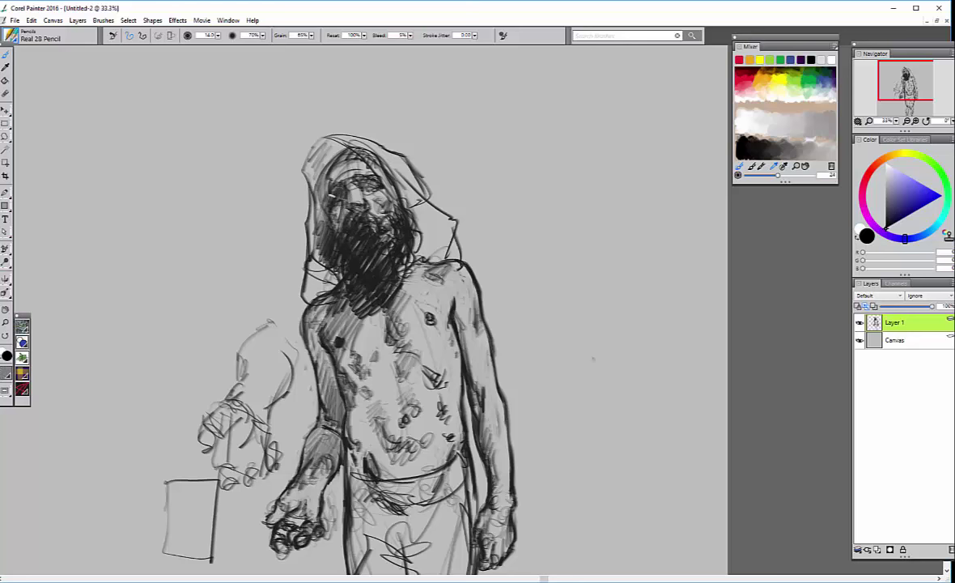
mouse_move(314, 170)
mouse_down()
mouse_move(284, 127)
mouse_move(354, 158)
mouse_up()
Paint white highlights on the shoulder, chest, stomach and face, and tidy the reaching arm's shoulder edge with canvas grey
click(833, 60)
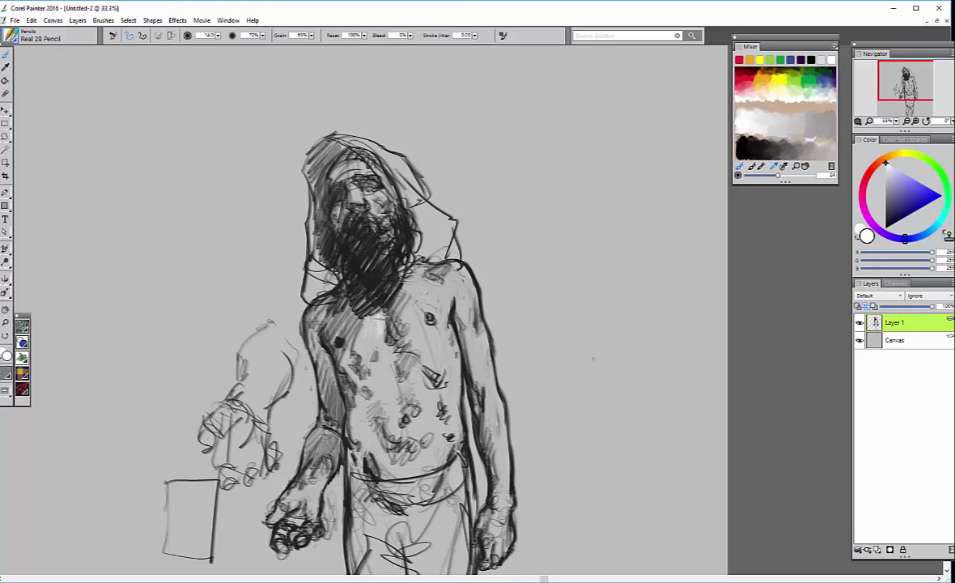
mouse_move(373, 255)
mouse_down()
mouse_move(418, 289)
mouse_move(427, 250)
mouse_move(432, 274)
mouse_up()
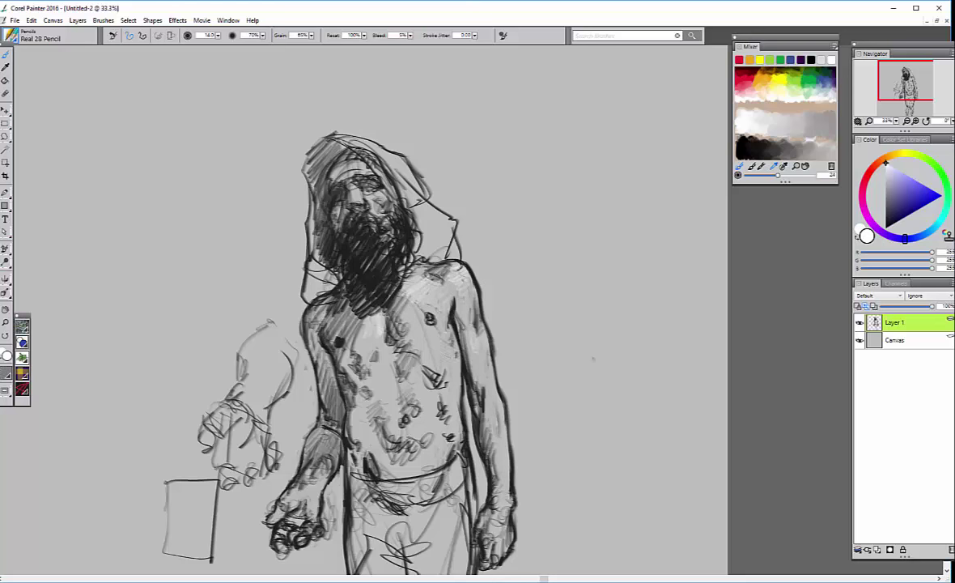
mouse_move(414, 327)
mouse_down()
mouse_move(409, 316)
mouse_move(422, 322)
mouse_move(415, 336)
mouse_up()
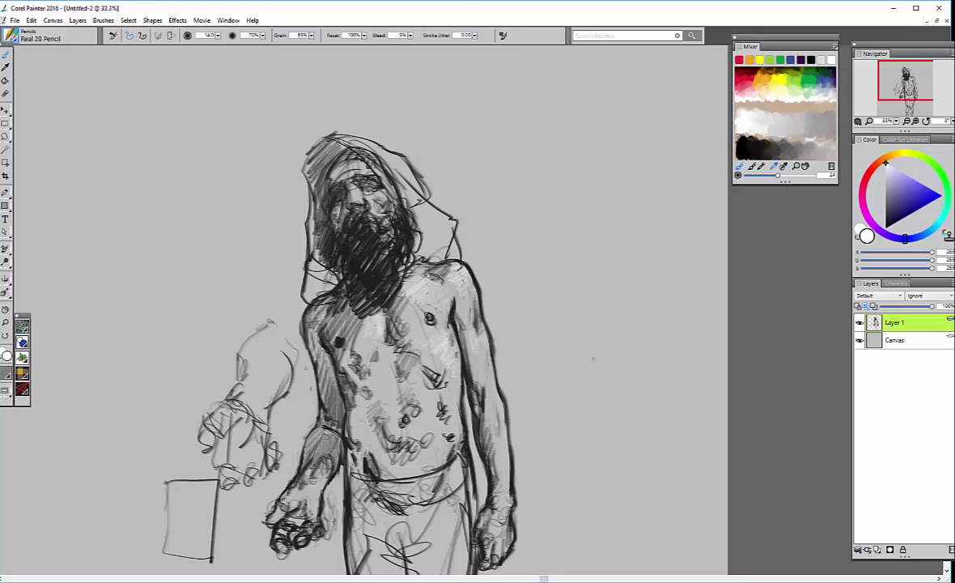
mouse_move(354, 321)
mouse_down()
mouse_move(364, 357)
mouse_move(379, 362)
mouse_move(370, 393)
mouse_move(419, 347)
mouse_up()
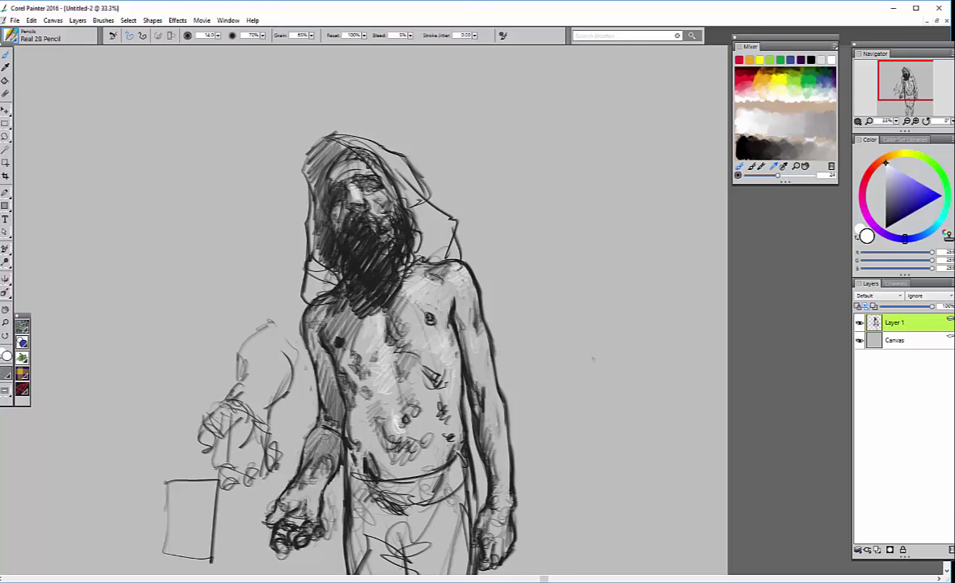
mouse_move(334, 179)
mouse_down()
mouse_move(350, 177)
mouse_move(328, 157)
mouse_move(308, 162)
mouse_move(308, 191)
mouse_move(320, 188)
mouse_up()
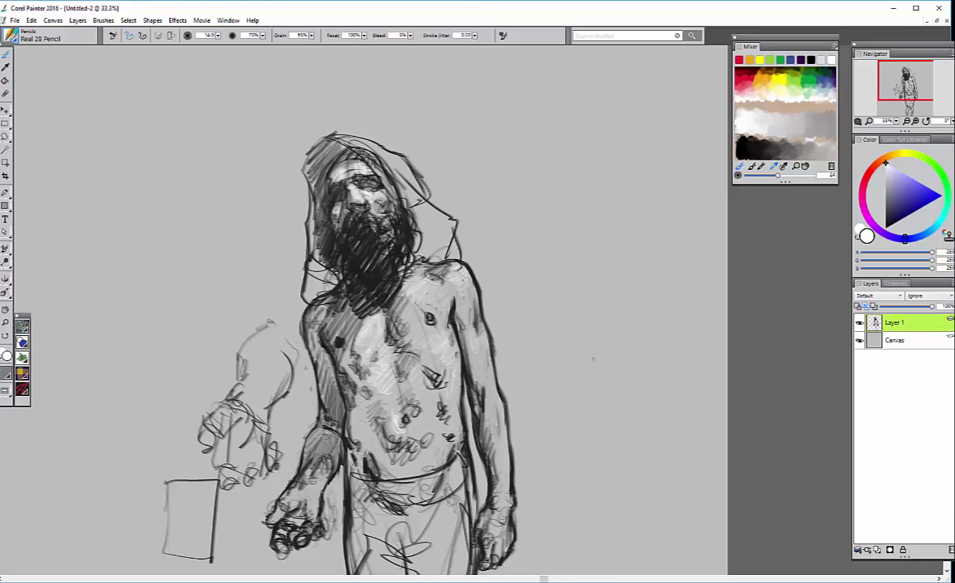
alt+click(596, 336)
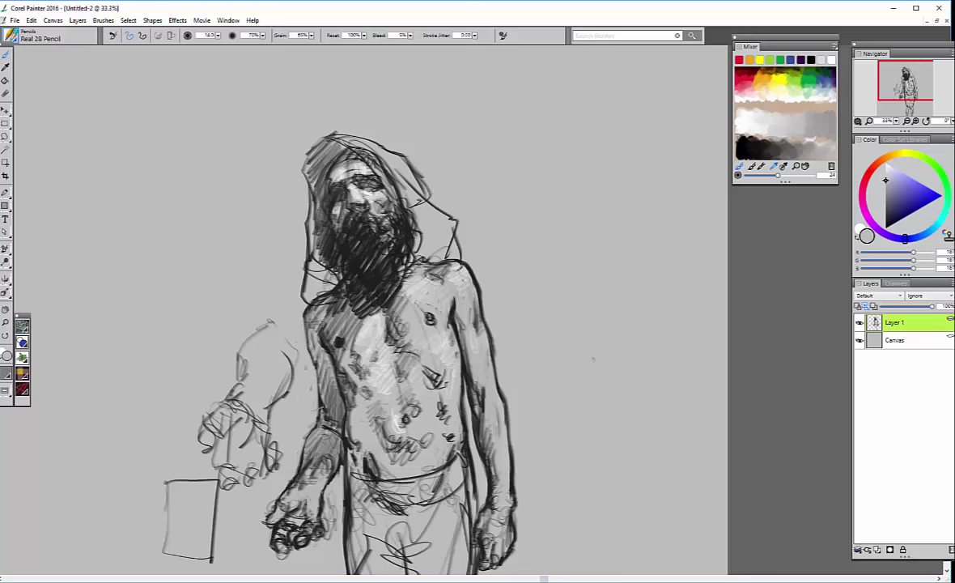
drag(589, 315, 588, 286)
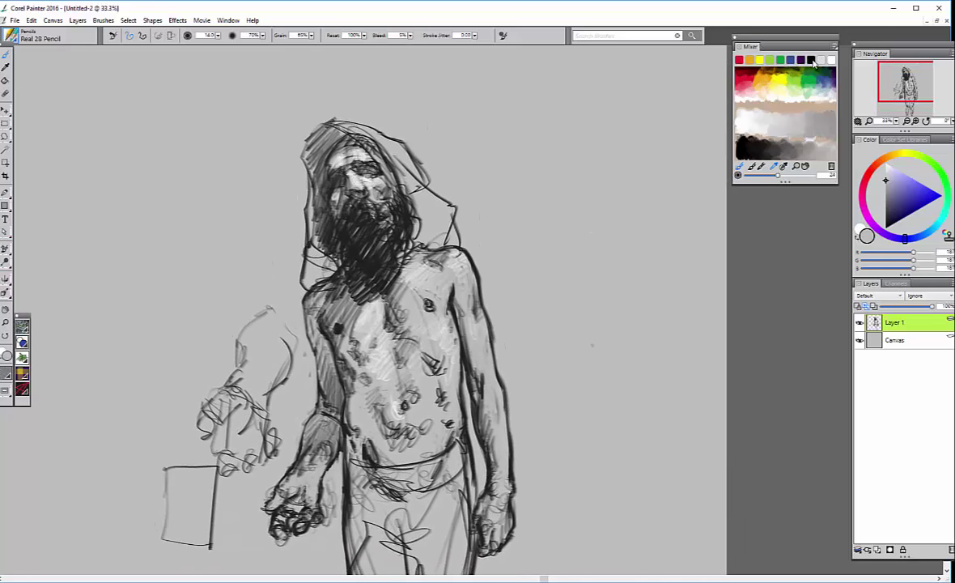
Switch to black and darken the eye sockets, nose shadow, cheeks and hair inside the hood
click(798, 59)
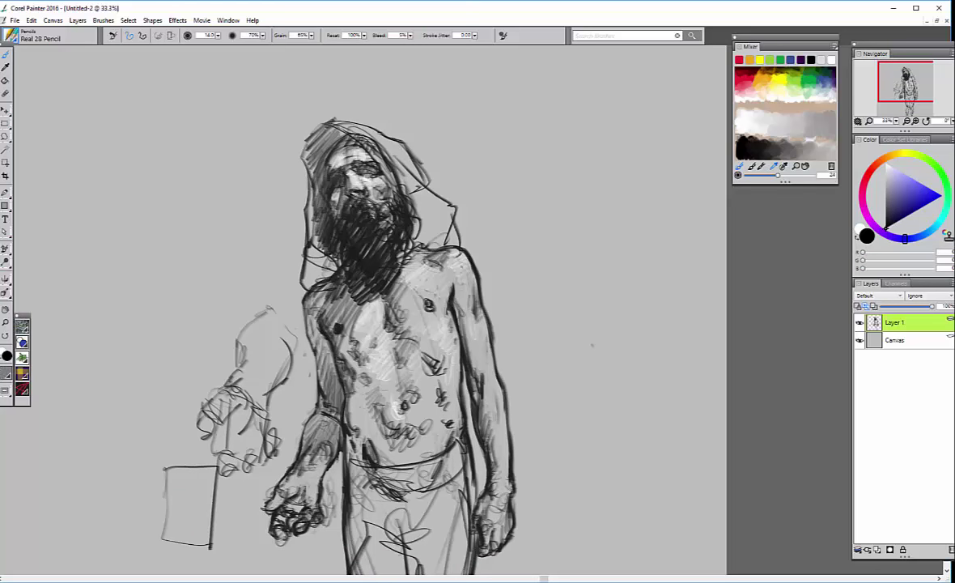
mouse_move(324, 175)
mouse_down()
mouse_move(348, 186)
mouse_move(320, 177)
mouse_move(337, 185)
mouse_up()
mouse_move(333, 186)
mouse_down()
mouse_move(342, 185)
mouse_move(304, 161)
mouse_move(312, 158)
mouse_move(296, 174)
mouse_move(323, 165)
mouse_up()
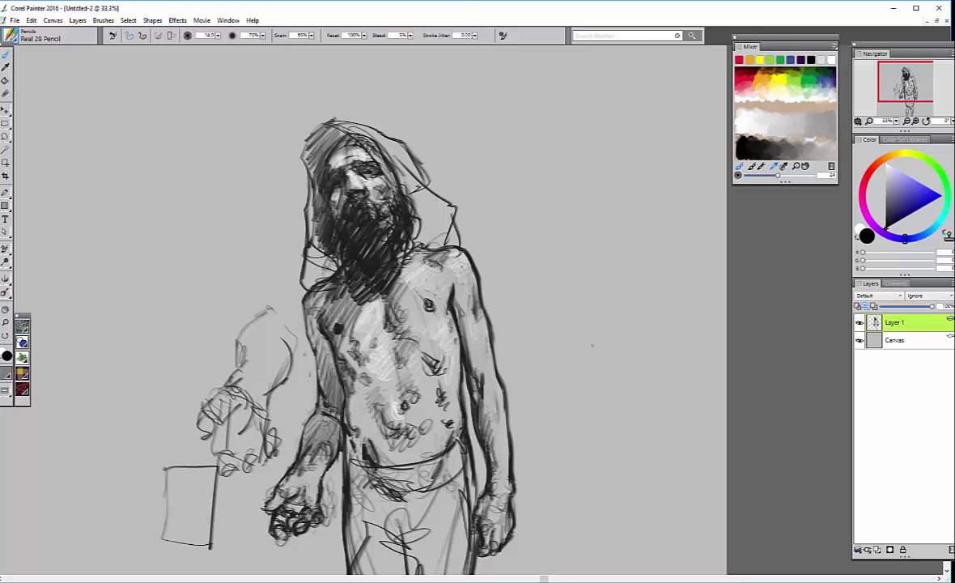
drag(340, 165, 364, 185)
mouse_move(337, 216)
mouse_down()
mouse_move(359, 217)
mouse_move(312, 191)
mouse_move(306, 203)
mouse_move(301, 189)
mouse_move(308, 159)
mouse_move(324, 162)
mouse_move(306, 160)
mouse_move(340, 149)
mouse_move(335, 161)
mouse_move(371, 177)
mouse_move(336, 161)
mouse_move(361, 154)
mouse_move(300, 161)
mouse_move(301, 243)
mouse_up()
drag(294, 182, 291, 242)
drag(325, 232, 290, 249)
mouse_move(368, 174)
mouse_down()
mouse_move(351, 131)
mouse_move(340, 130)
mouse_move(299, 166)
mouse_up()
mouse_move(325, 132)
mouse_down()
mouse_move(304, 157)
mouse_move(313, 147)
mouse_move(318, 168)
mouse_move(317, 159)
mouse_up()
drag(374, 174, 355, 174)
drag(407, 196, 383, 189)
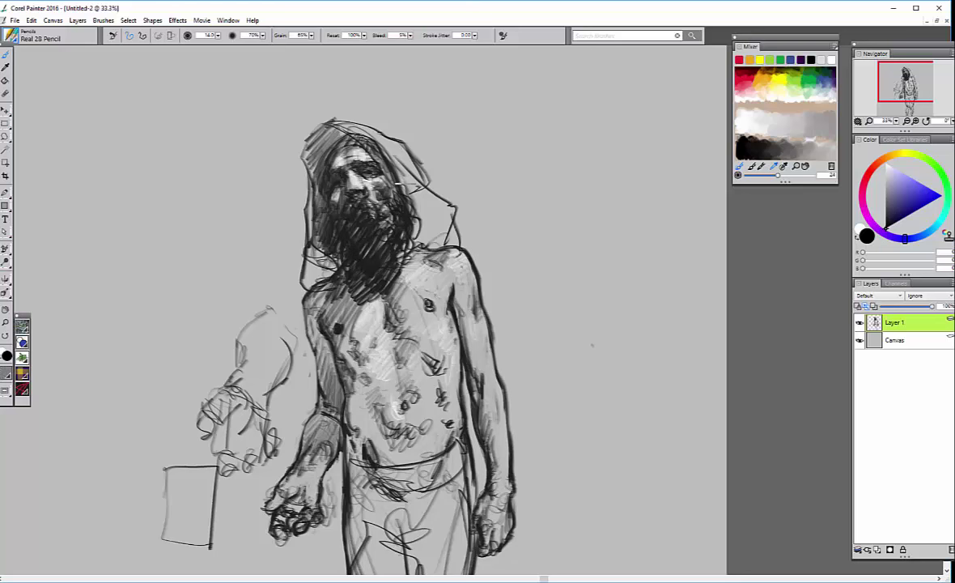
Fill the beard with dense black strokes from the jaw down to its tip on the chest
mouse_move(343, 273)
mouse_down()
mouse_move(304, 249)
mouse_move(332, 250)
mouse_move(308, 251)
mouse_up()
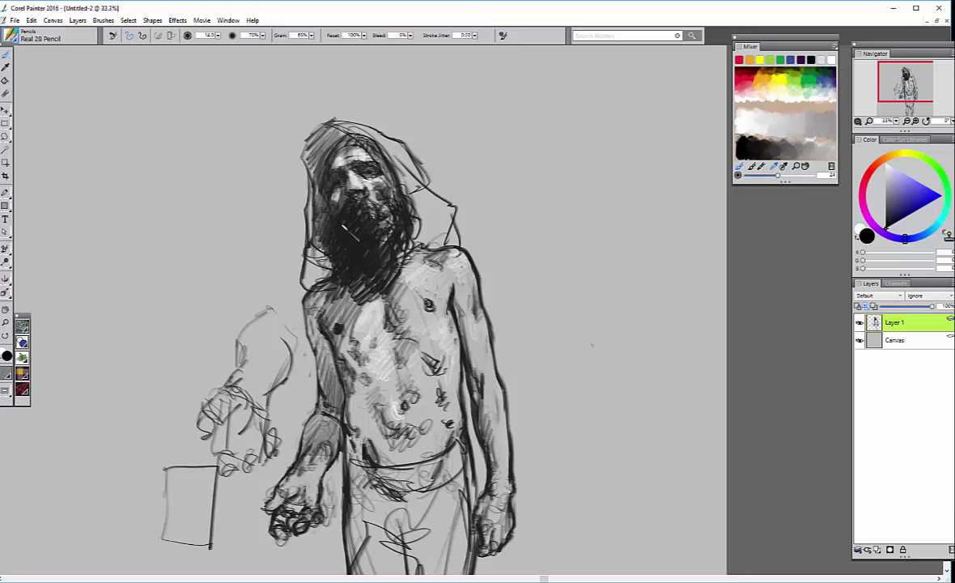
mouse_move(336, 259)
mouse_down()
mouse_move(320, 274)
mouse_move(341, 284)
mouse_up()
mouse_move(368, 247)
mouse_down()
mouse_move(353, 283)
mouse_move(333, 284)
mouse_move(356, 275)
mouse_move(374, 231)
mouse_move(358, 217)
mouse_move(359, 198)
mouse_move(344, 207)
mouse_move(387, 235)
mouse_up()
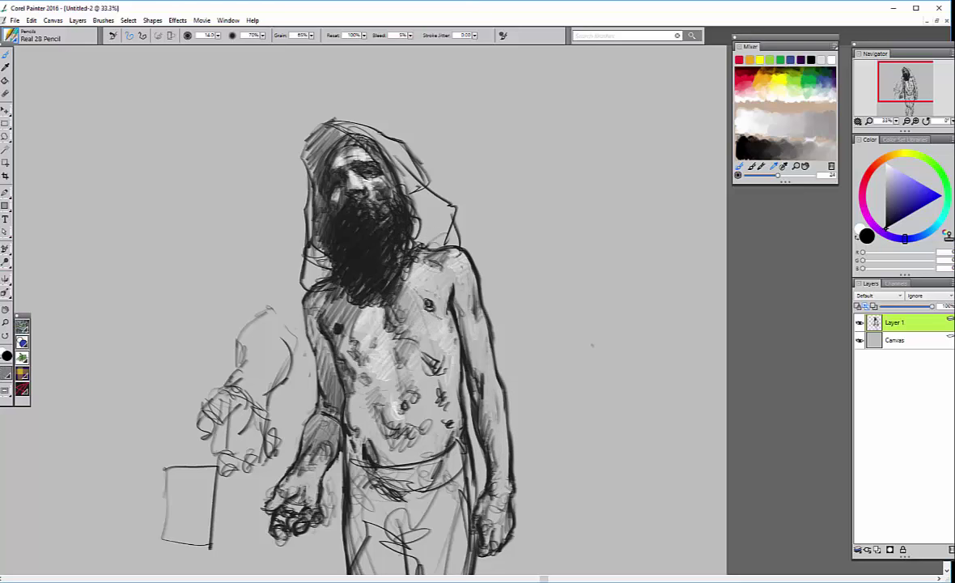
Hatch darker shading on the hanging arm and over the reaching arm's shoulder and adjoining chest
mouse_move(396, 305)
mouse_down()
mouse_move(461, 325)
mouse_move(437, 362)
mouse_move(455, 409)
mouse_move(480, 422)
mouse_up()
mouse_move(323, 389)
mouse_down()
mouse_move(293, 420)
mouse_move(297, 458)
mouse_up()
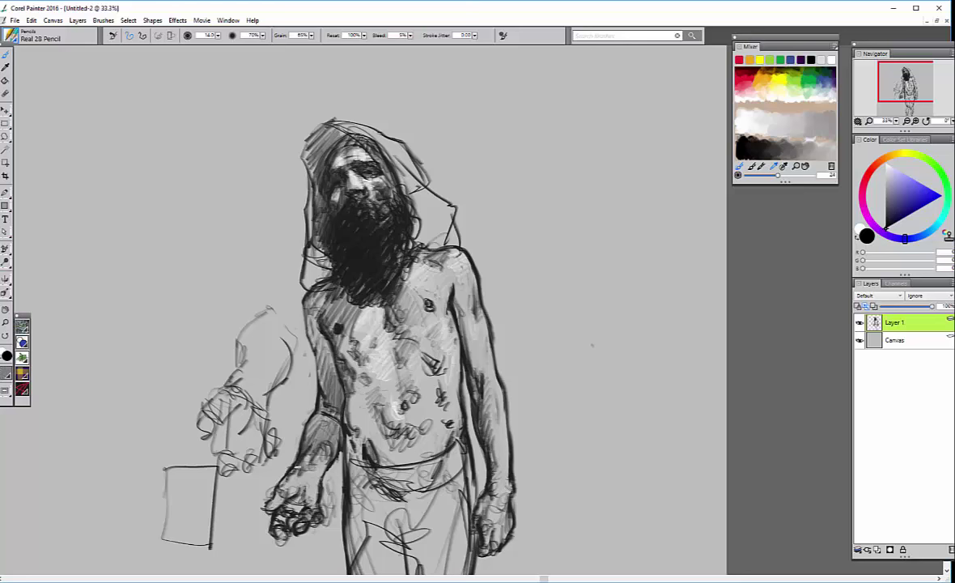
drag(283, 283, 315, 387)
drag(309, 311, 293, 329)
mouse_move(311, 273)
mouse_down()
mouse_move(285, 313)
mouse_move(300, 346)
mouse_up()
mouse_move(316, 307)
mouse_down()
mouse_move(302, 321)
mouse_move(319, 340)
mouse_move(311, 328)
mouse_up()
drag(329, 291, 322, 312)
drag(344, 296, 330, 315)
drag(354, 291, 336, 311)
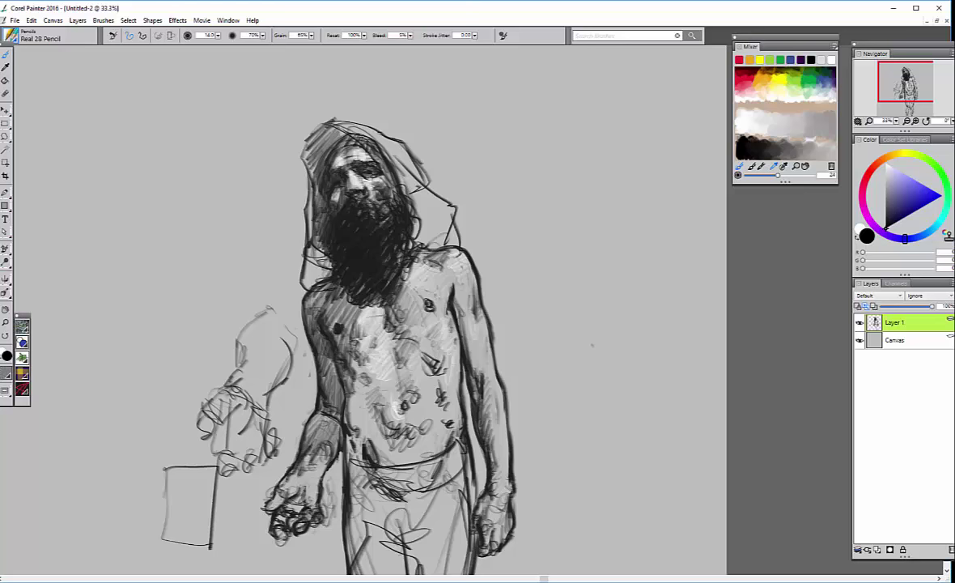
Deepen the black shading around the face, the hood's interior and the hair beside the beard
drag(342, 170, 320, 177)
mouse_move(369, 185)
mouse_down()
mouse_move(347, 192)
mouse_move(327, 159)
mouse_move(353, 169)
mouse_move(351, 160)
mouse_move(296, 152)
mouse_up()
drag(324, 115, 297, 125)
mouse_move(390, 160)
mouse_down()
mouse_move(366, 202)
mouse_move(377, 235)
mouse_up()
drag(404, 189, 375, 247)
Sample the light grey and clear the stray lines between the hair and the hood on both sides of the face
alt+click(388, 227)
mouse_move(405, 217)
mouse_down()
mouse_move(378, 240)
mouse_move(389, 239)
mouse_up()
mouse_move(387, 154)
mouse_down()
mouse_move(356, 197)
mouse_move(380, 174)
mouse_up()
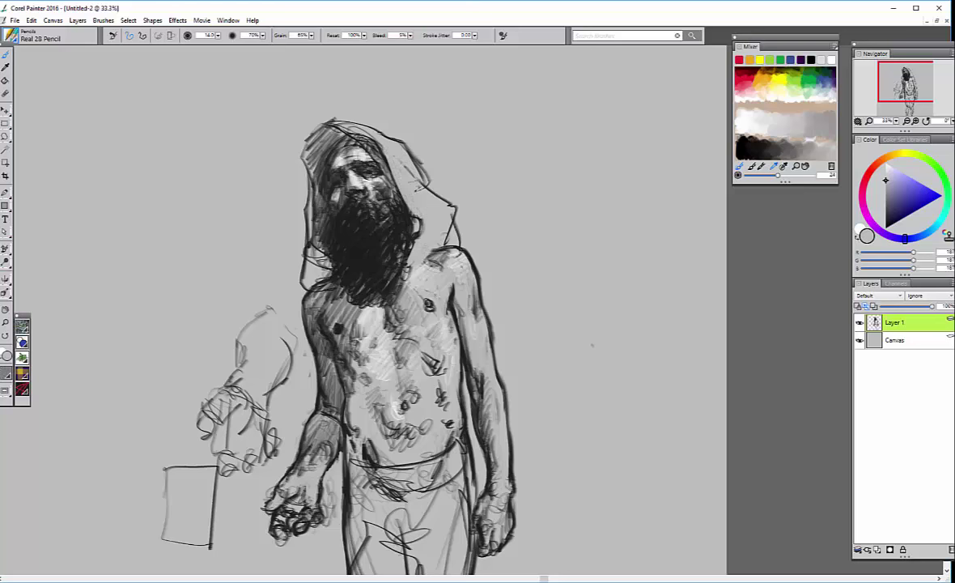
mouse_move(371, 134)
mouse_down()
mouse_move(340, 143)
mouse_move(338, 131)
mouse_move(309, 178)
mouse_up()
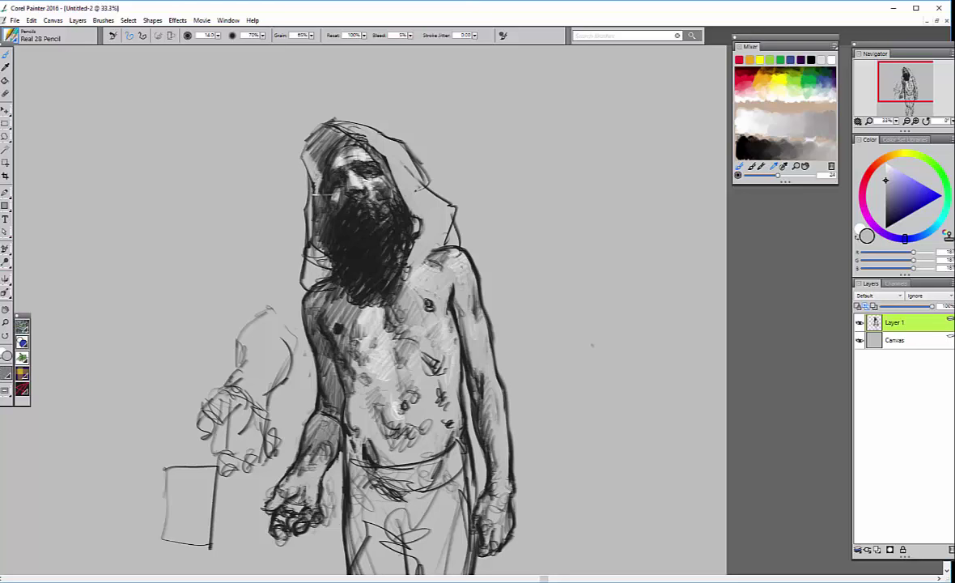
mouse_move(320, 202)
mouse_down()
mouse_move(315, 235)
mouse_move(289, 242)
mouse_up()
Sample black from the drawing, redraw and hatch the hood's hanging sides, and shade the stomach
alt+click(306, 217)
drag(289, 172, 293, 247)
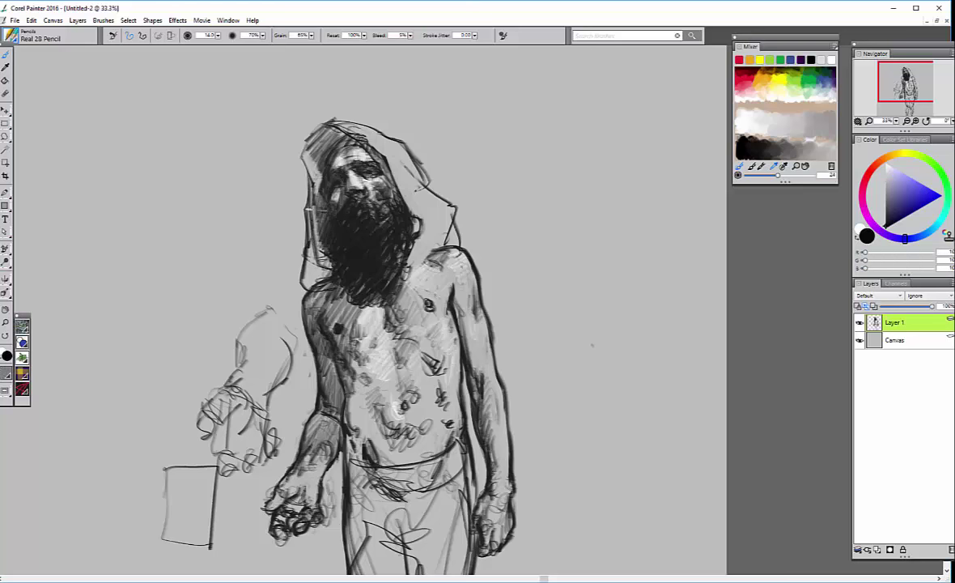
mouse_move(289, 204)
mouse_down()
mouse_move(311, 243)
mouse_move(285, 261)
mouse_move(275, 242)
mouse_up()
drag(288, 186, 308, 186)
drag(395, 166, 427, 251)
drag(421, 166, 451, 162)
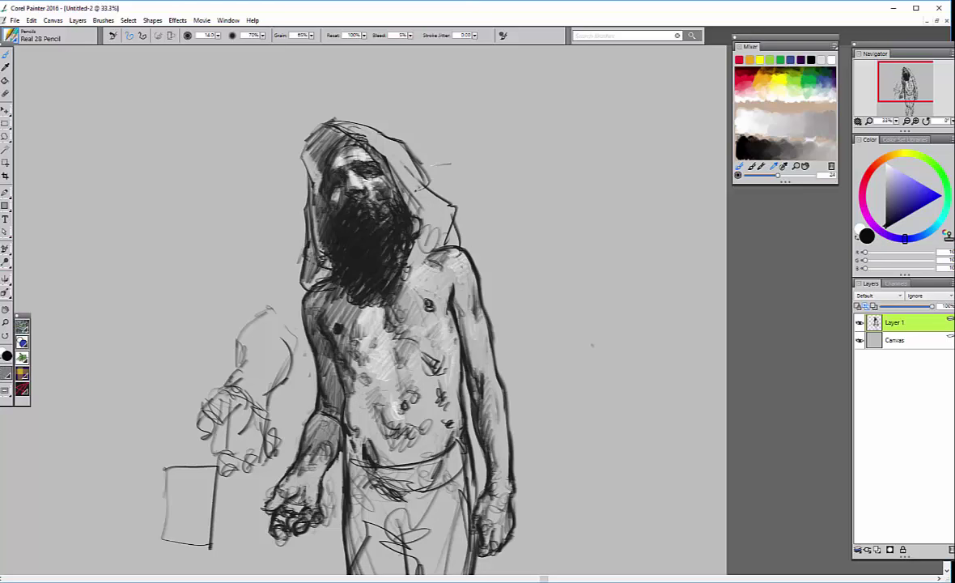
mouse_move(350, 373)
mouse_down()
mouse_move(338, 387)
mouse_move(335, 362)
mouse_move(347, 408)
mouse_move(361, 418)
mouse_up()
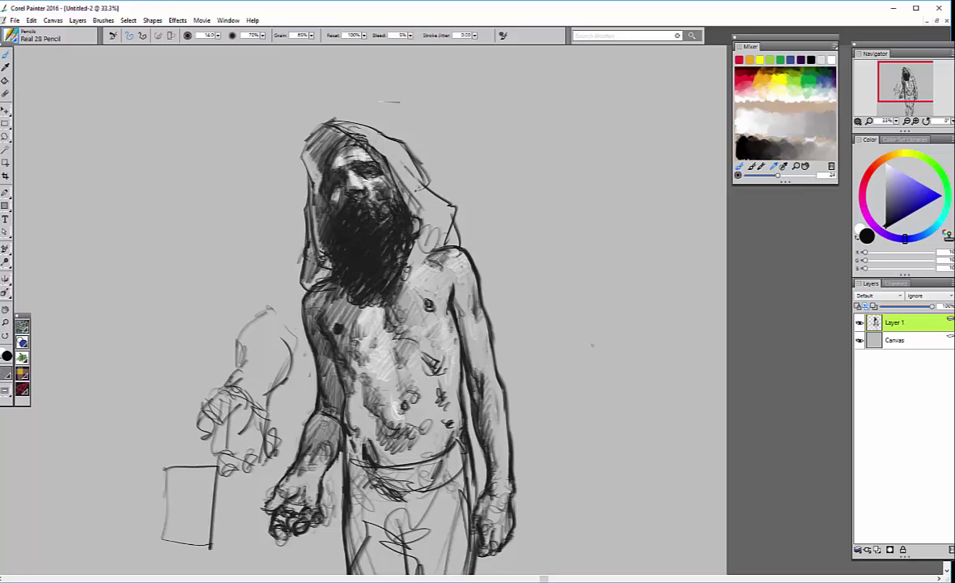
Zoom out to the whole canvas at 10% and add a new layer above the figure drawing
key(ctrl+minus)
key(ctrl+minus)
key(ctrl+minus)
key(ctrl+minus)
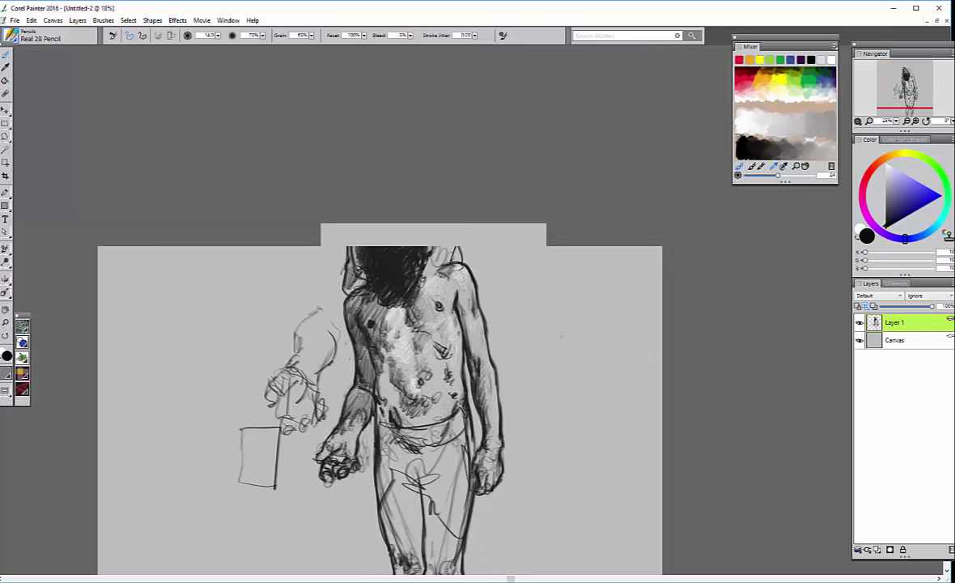
click(879, 550)
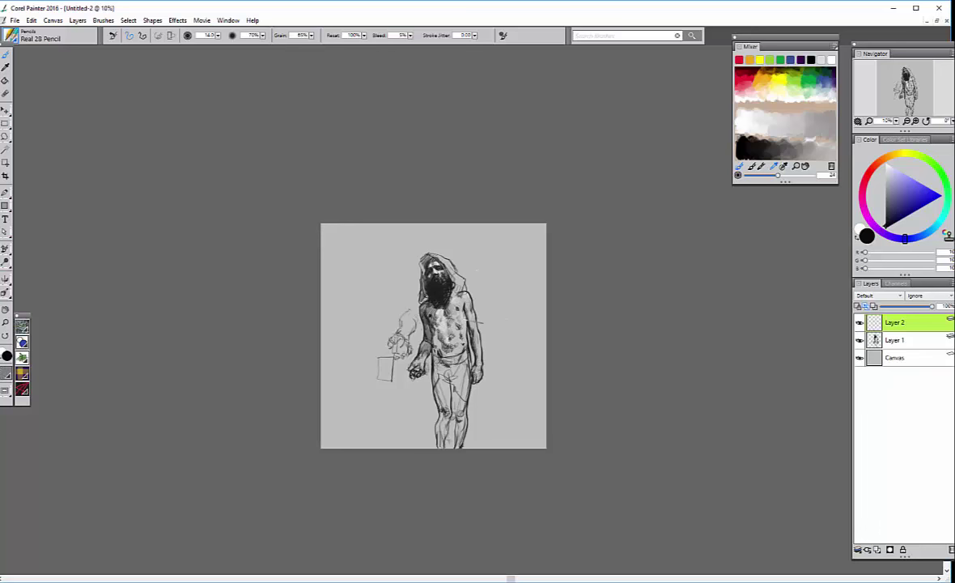
drag(488, 235, 531, 243)
key(ctrl+z)
key(ctrl+z)
key(ctrl+z)
key(ctrl+z)
key(ctrl+z)
key(ctrl+z)
Sketch a dark diagonal line in the upper background beside the head and faint marks near the legs, undoing unwanted strokes
drag(404, 332, 415, 358)
drag(509, 230, 524, 266)
key(ctrl+z)
mouse_move(514, 230)
mouse_down()
mouse_move(495, 278)
mouse_move(512, 283)
mouse_up()
drag(522, 240, 487, 285)
mouse_move(497, 385)
mouse_down()
mouse_move(488, 411)
mouse_move(510, 405)
mouse_move(505, 414)
mouse_up()
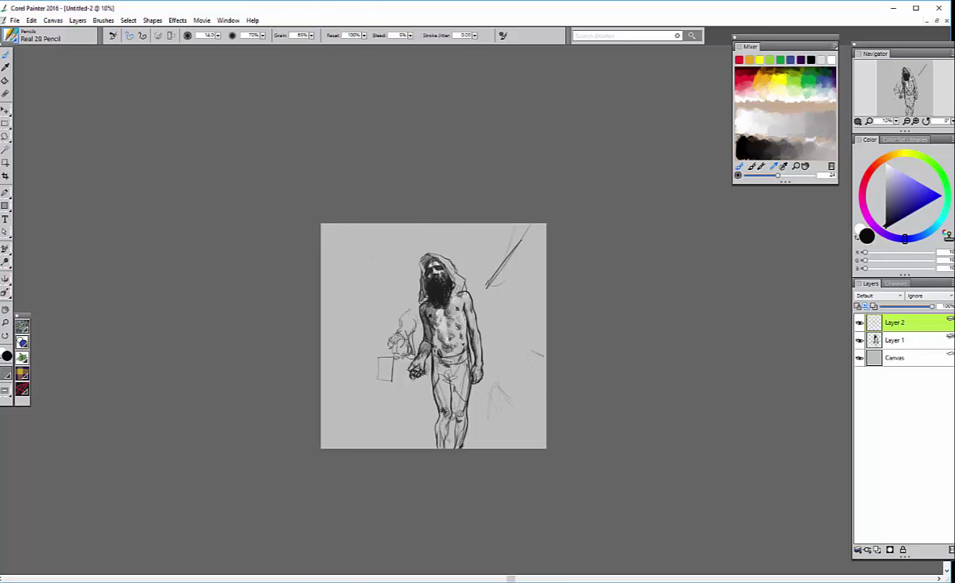
key(ctrl+z)
key(ctrl+z)
Add loose diagonal strokes behind the hood and shoulder and a dark line across the reaching wrist
drag(503, 247, 496, 256)
drag(508, 274, 489, 288)
mouse_move(484, 226)
mouse_down()
mouse_move(467, 252)
mouse_move(536, 240)
mouse_up()
drag(535, 230, 520, 233)
drag(382, 316, 427, 356)
drag(491, 242, 508, 241)
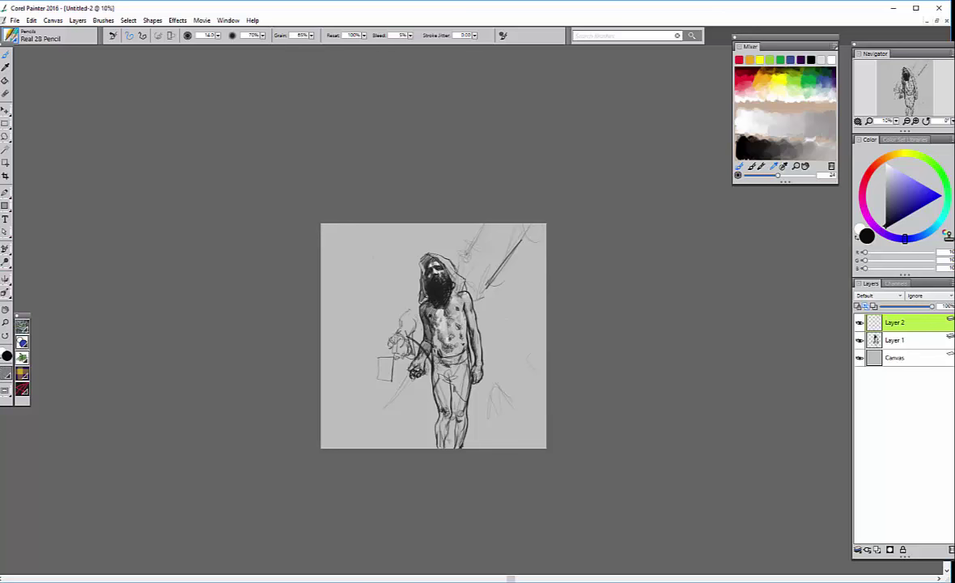
key(ctrl+z)
Rough in a tall rectangular opening beside the hanging arm, with light perspective strokes on the opposite side of the figure
drag(499, 297, 508, 306)
drag(415, 383, 416, 397)
drag(487, 301, 507, 308)
drag(519, 296, 529, 298)
drag(339, 284, 414, 275)
drag(360, 259, 381, 282)
mouse_move(360, 445)
mouse_down()
mouse_move(385, 415)
mouse_move(373, 423)
mouse_up()
mouse_move(488, 236)
mouse_down()
mouse_move(485, 271)
mouse_move(526, 240)
mouse_move(484, 349)
mouse_up()
drag(521, 239, 523, 319)
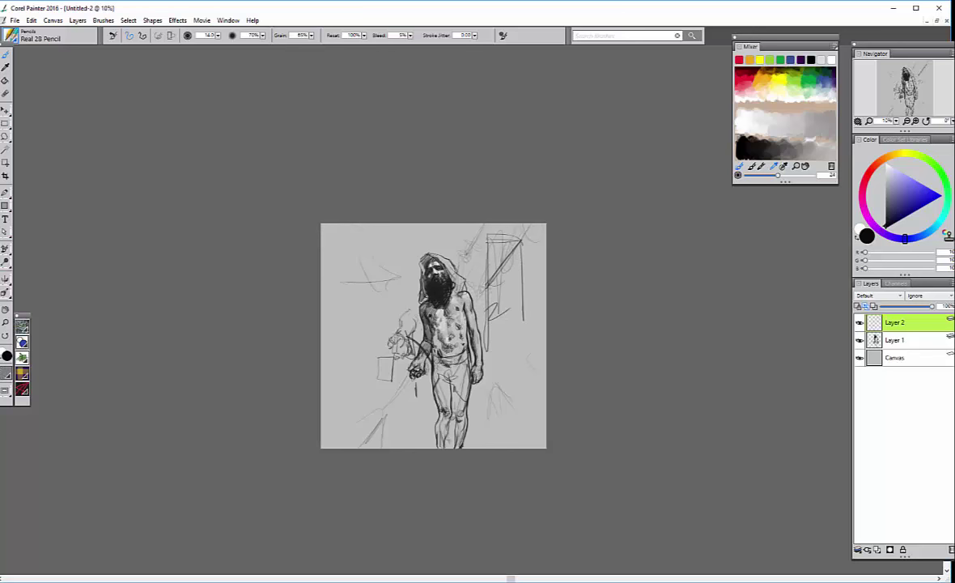
Hatch the wall behind the head, draw a vertical wall corner above the hood, and close the rectangular opening's lower edge
drag(463, 257, 478, 227)
mouse_move(525, 357)
mouse_down()
mouse_move(529, 314)
mouse_move(526, 370)
mouse_up()
drag(433, 225, 433, 243)
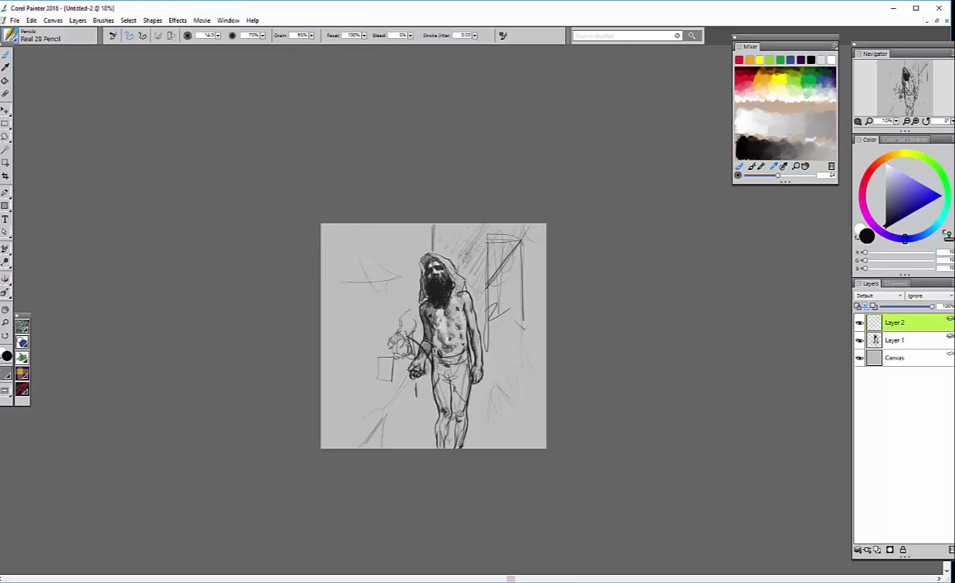
drag(524, 312, 535, 321)
key(ctrl+z)
mouse_move(522, 332)
mouse_down()
mouse_move(496, 368)
mouse_move(533, 370)
mouse_up()
mouse_move(483, 308)
mouse_down()
mouse_move(485, 366)
mouse_move(505, 331)
mouse_up()
drag(524, 374, 540, 373)
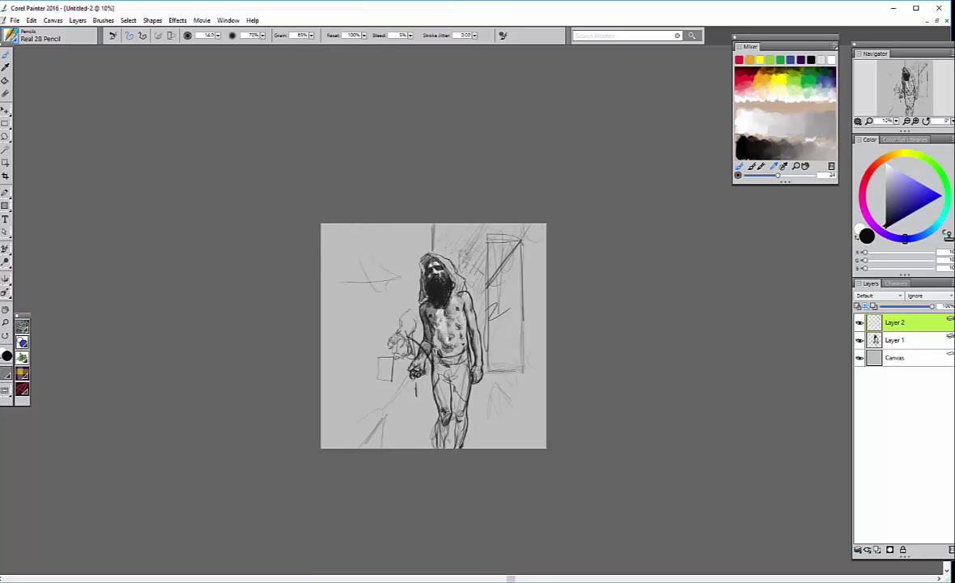
Scribble a dark accent beside the hood and sweep loose curves across the top of the rectangular opening
drag(468, 253, 476, 277)
drag(535, 275, 544, 283)
key(ctrl+z)
mouse_move(429, 212)
mouse_down()
mouse_move(486, 240)
mouse_move(504, 227)
mouse_up()
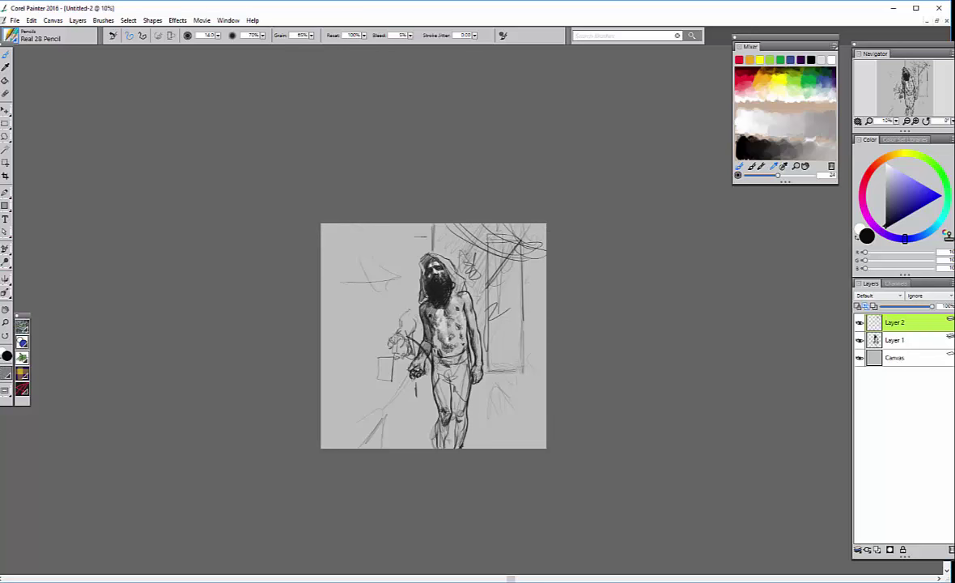
Sketch faint converging lines behind the hand study and light strokes on the floor and beside the rectangular opening
drag(373, 251, 384, 249)
drag(342, 268, 371, 297)
drag(526, 382, 516, 394)
drag(498, 410, 514, 388)
mouse_move(494, 395)
mouse_down()
mouse_move(503, 405)
mouse_move(496, 409)
mouse_up()
drag(526, 285, 536, 288)
drag(545, 268, 537, 275)
mouse_move(419, 311)
mouse_down()
mouse_move(421, 331)
mouse_move(401, 306)
mouse_up()
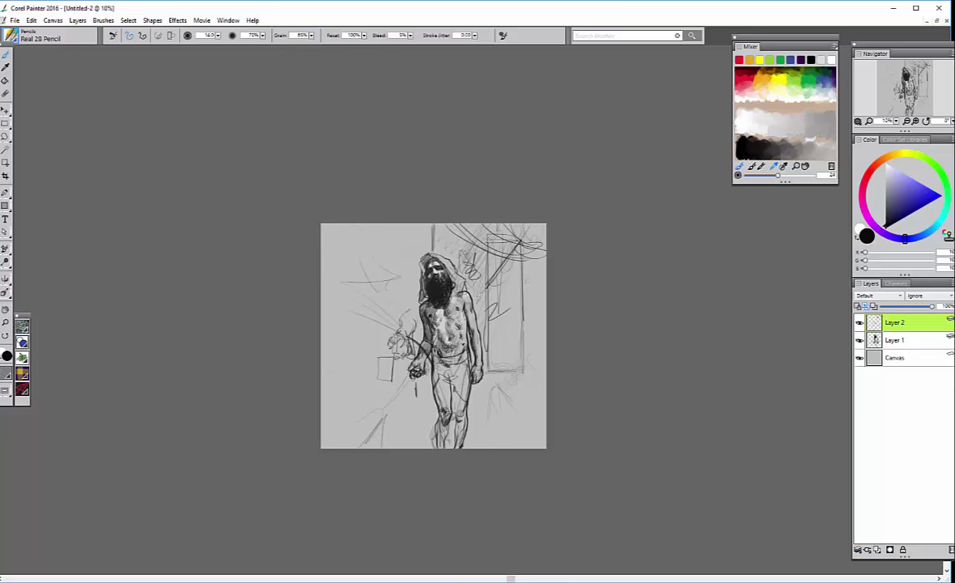